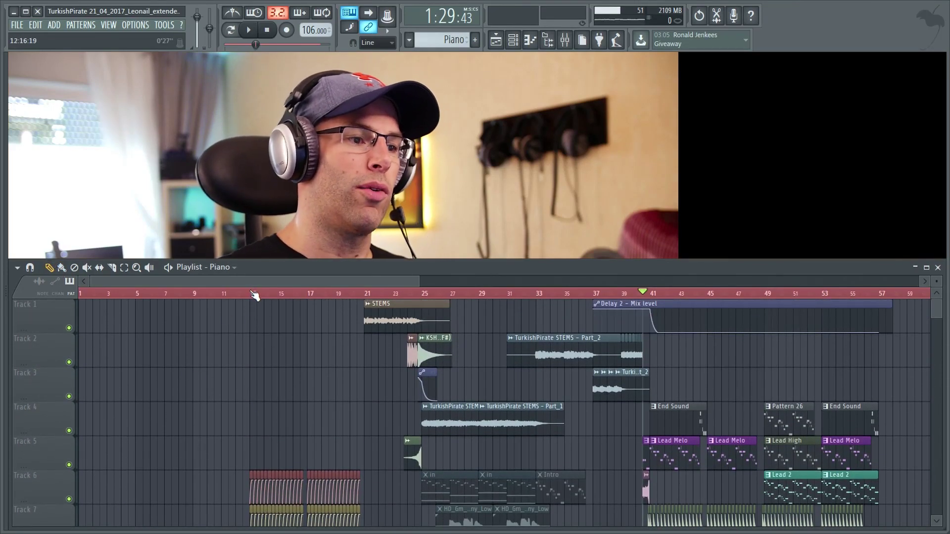
# Look over the clips across the playlist tracks and briefly play the arrangement from bar 25.
pyautogui.hscroll(8, 297, 366)
pyautogui.scroll(-5, 346, 376)
pyautogui.scroll(5, 493, 401)
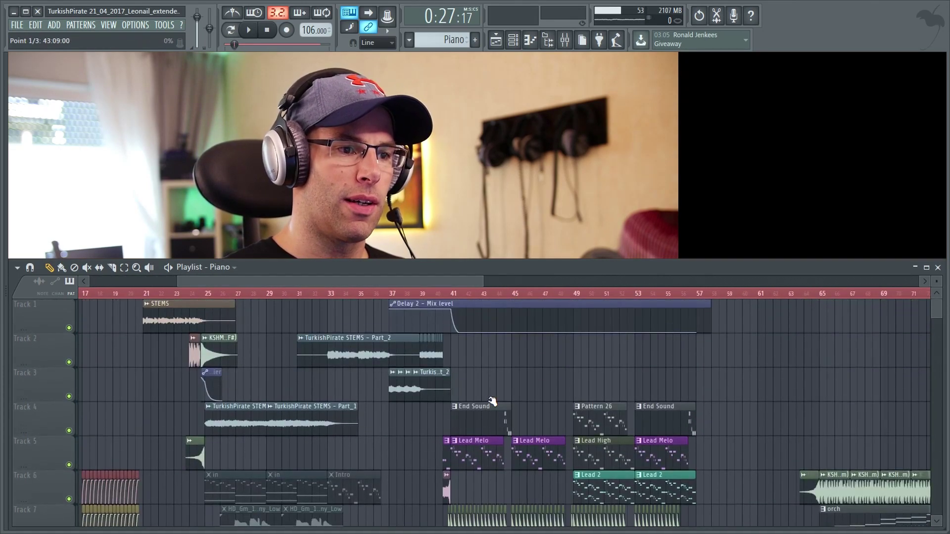
pyautogui.scroll(4, 492, 401)
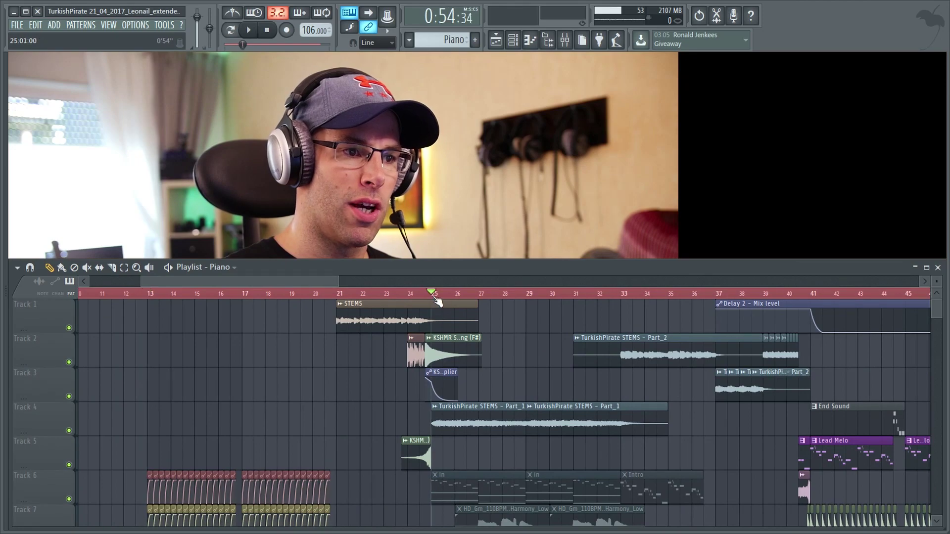
pyautogui.scroll(2, 420, 391)
pyautogui.scroll(-11, 376, 405)
pyautogui.press('space')
pyautogui.press('space')
# Play the arrangement from bar 33 and view the clips on tracks 12 to 18.
pyautogui.click(671, 293)
pyautogui.scroll(-1, 448, 397)
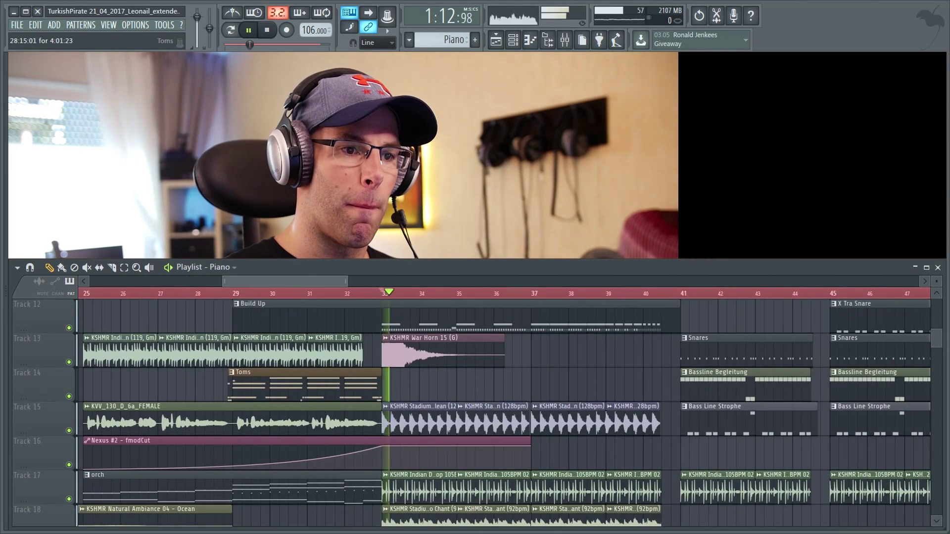
pyautogui.scroll(-2, 448, 397)
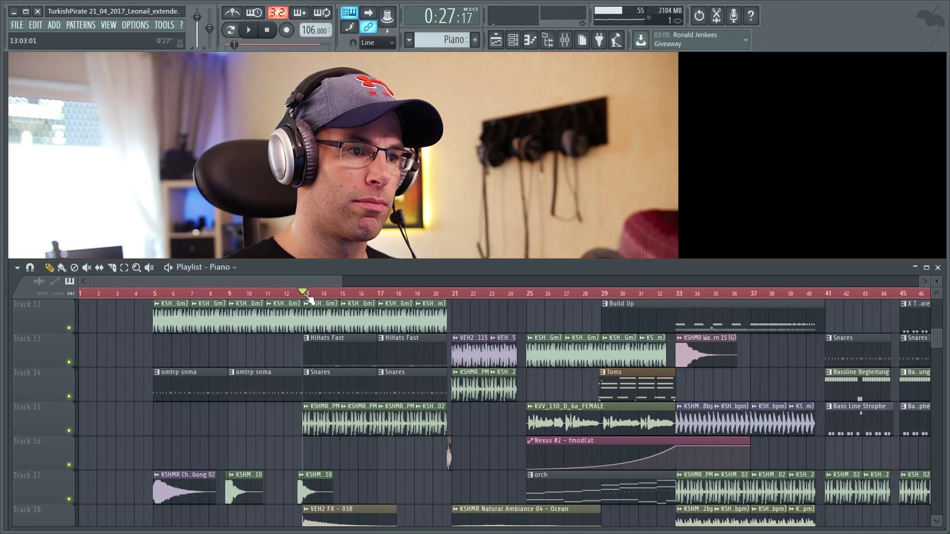
# Mark the section starts at bars 21 and 53 with the playhead, play the arrangement from bar 41 and stop playback.
pyautogui.click(456, 294)
pyautogui.scroll(-1, 606, 297)
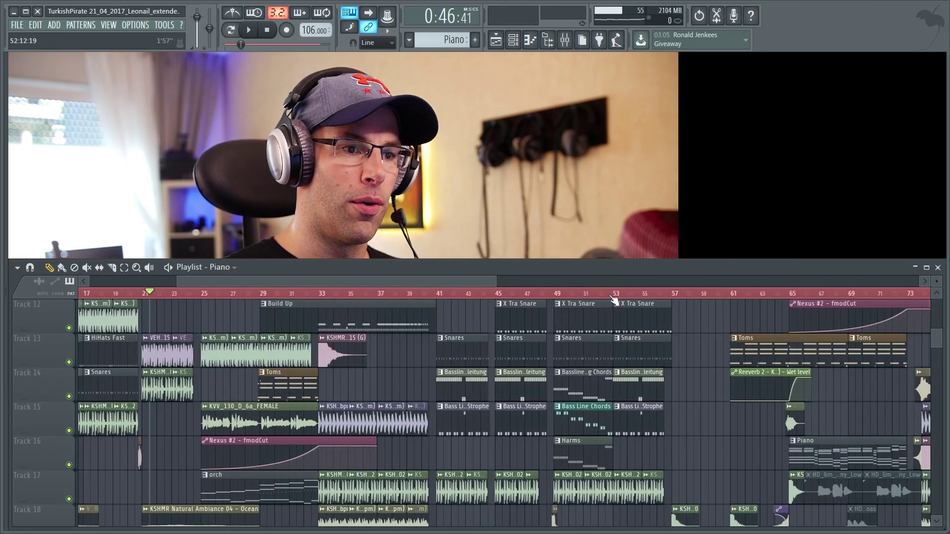
pyautogui.scroll(1, 584, 382)
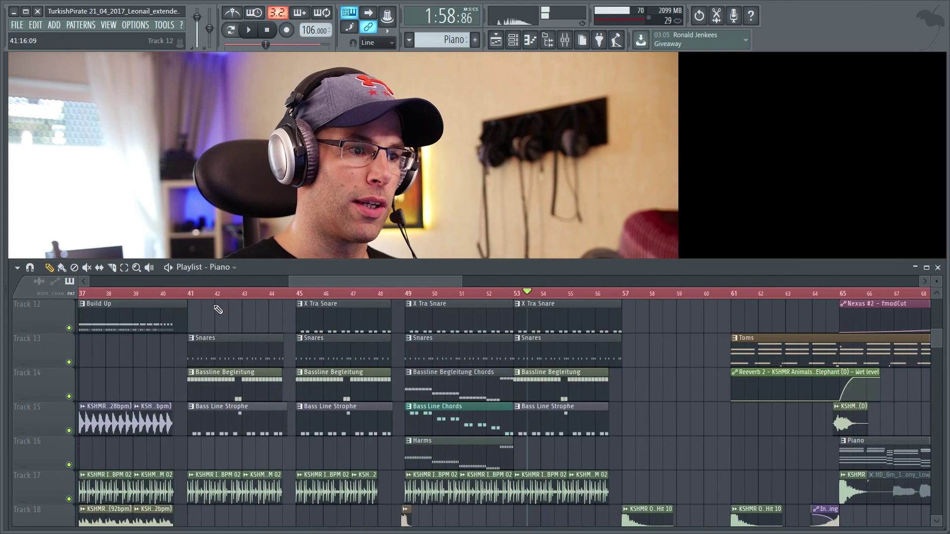
pyautogui.press('space')
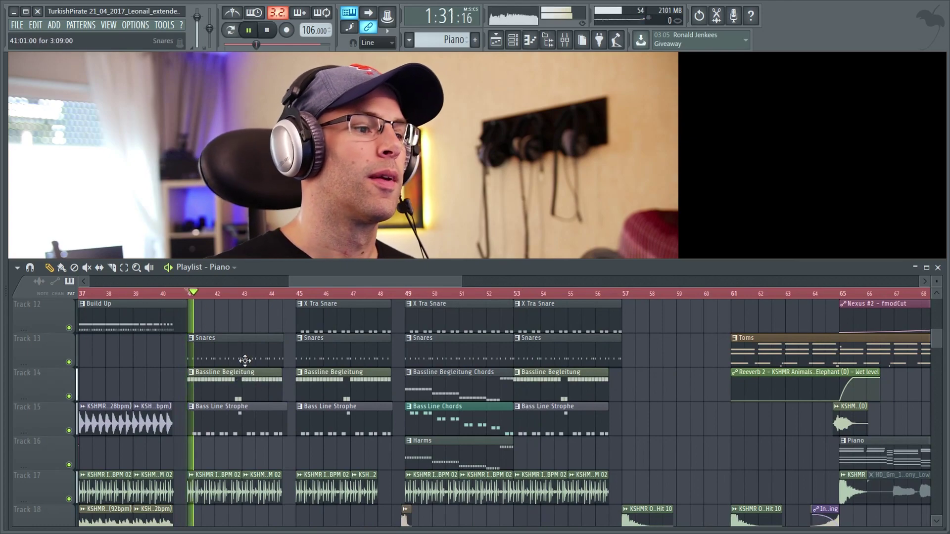
pyautogui.scroll(3, 252, 415)
pyautogui.scroll(3, 252, 415)
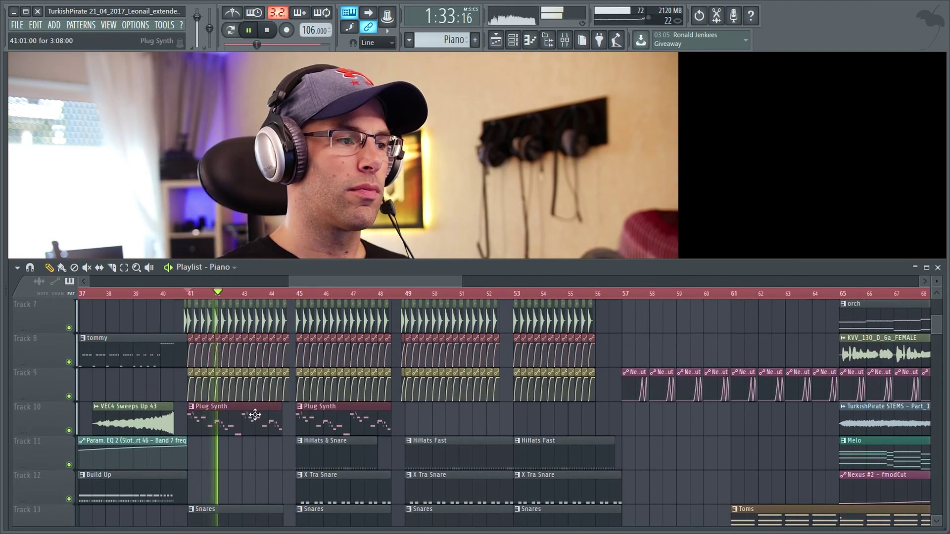
pyautogui.press('space')
# Open the Plug Synth pattern clip at bar 41 in the piano roll, examine its melody notes and close the piano roll.
pyautogui.doubleClick(250, 424)
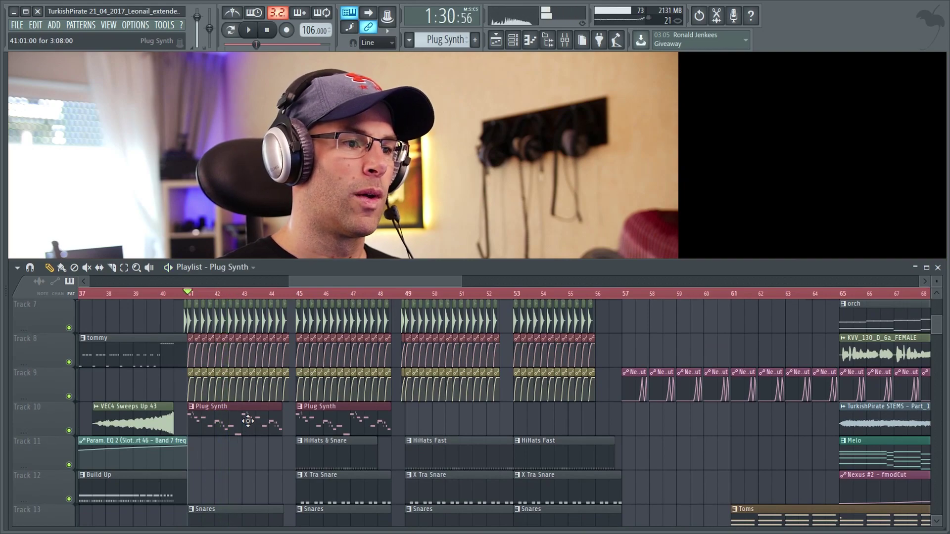
pyautogui.scroll(-6, 397, 361)
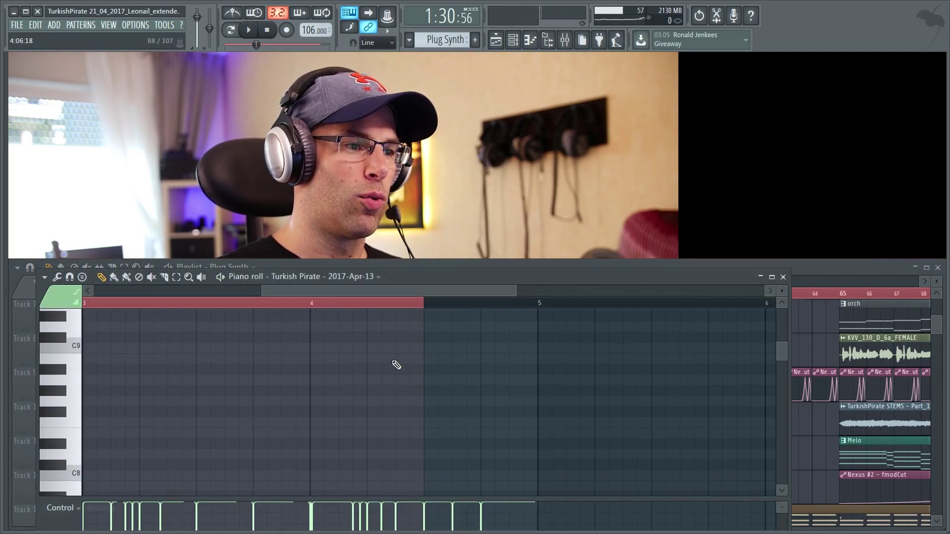
pyautogui.scroll(-2, 396, 365)
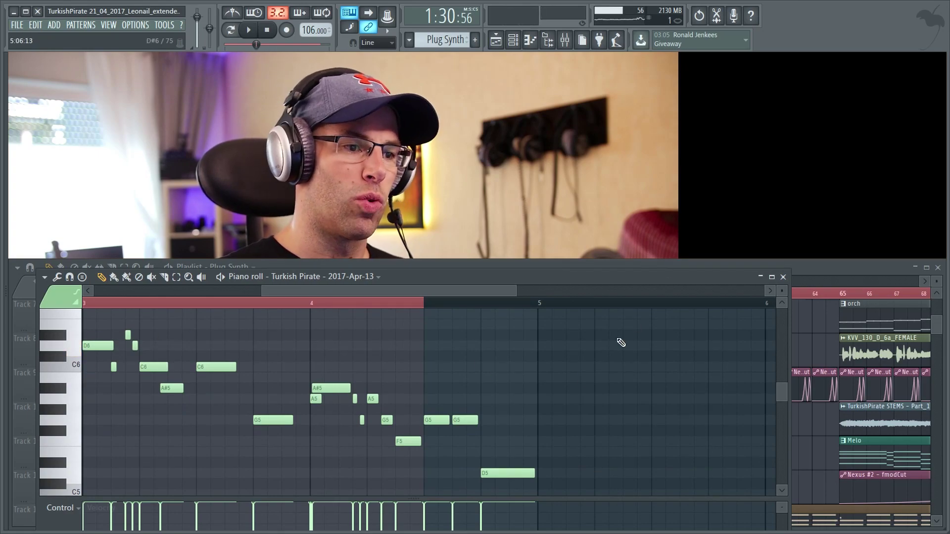
pyautogui.click(783, 277)
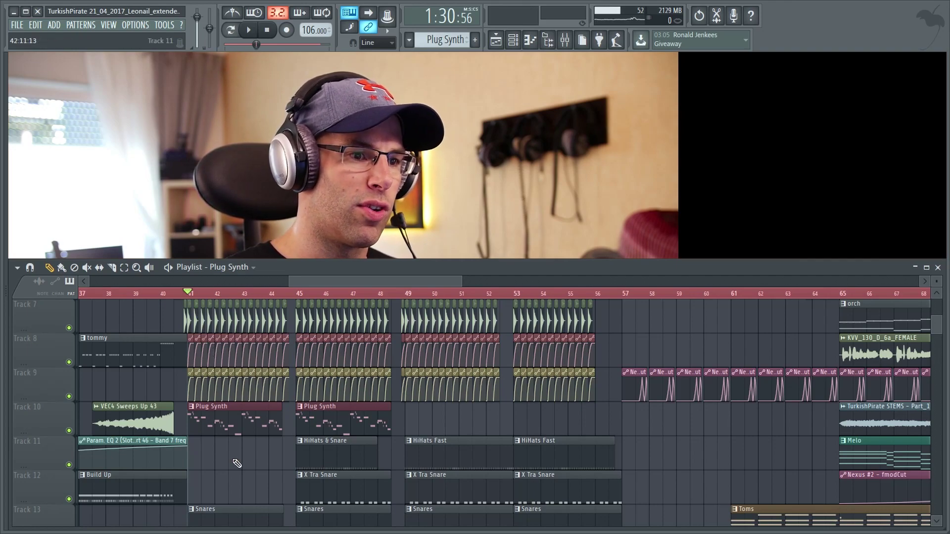
# Listen to the section from bar 41 while reviewing the tracks around Plug Synth, and stop playback.
pyautogui.press('space')
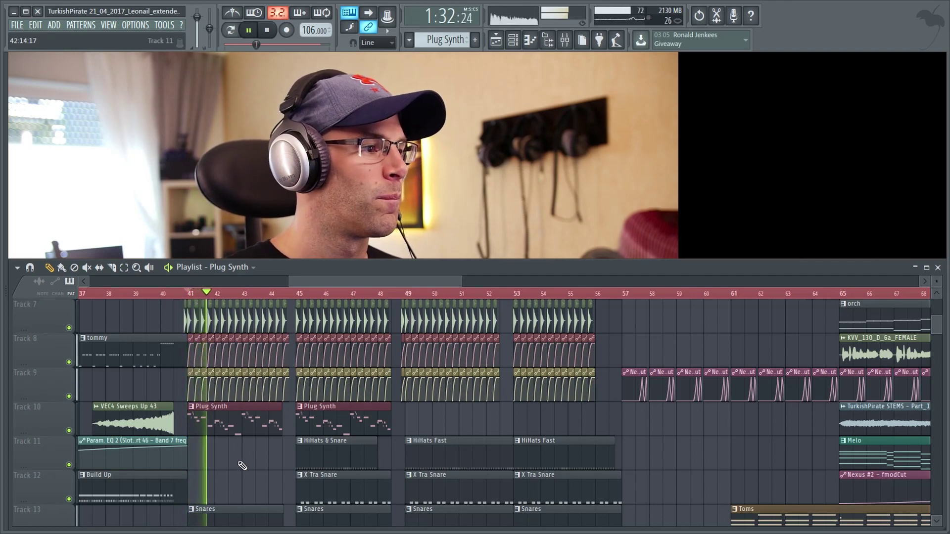
pyautogui.scroll(-1, 240, 468)
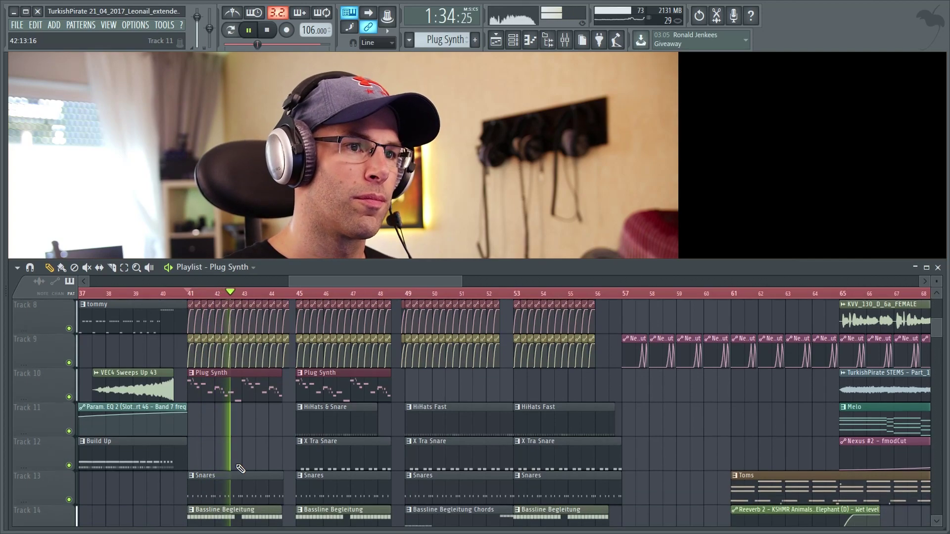
pyautogui.scroll(-6, 241, 469)
pyautogui.scroll(7, 240, 469)
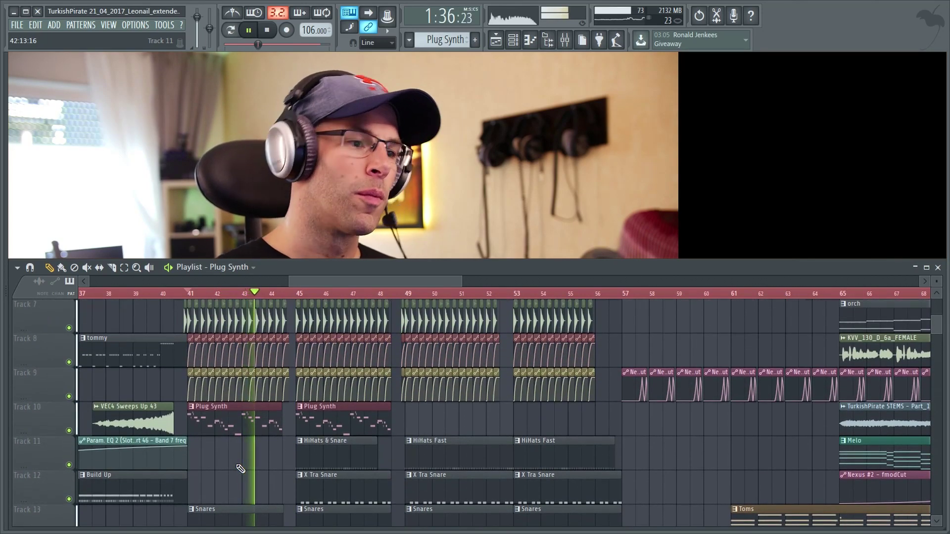
pyautogui.press('space')
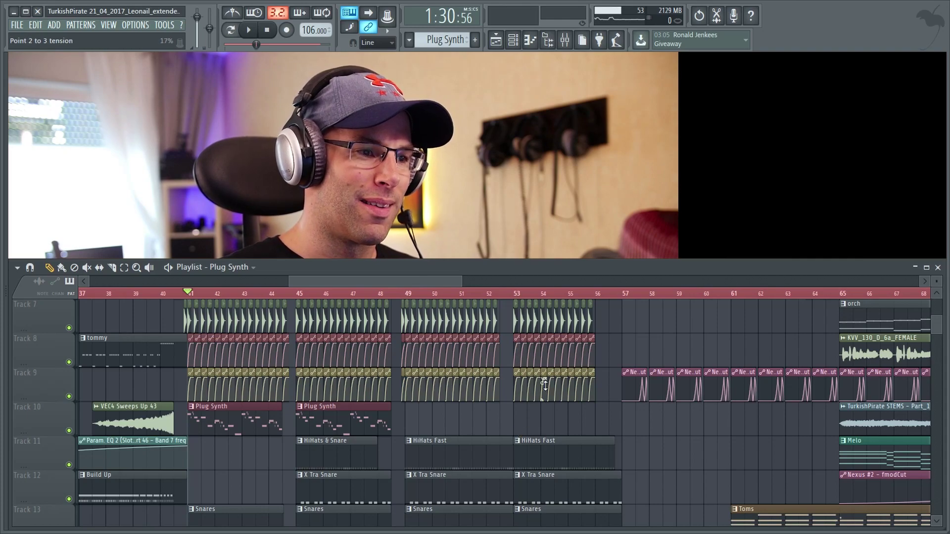
# Move the playhead to bar 13 and on to bar 21, and examine which clips follow on the tracks there.
pyautogui.scroll(-6, 544, 383)
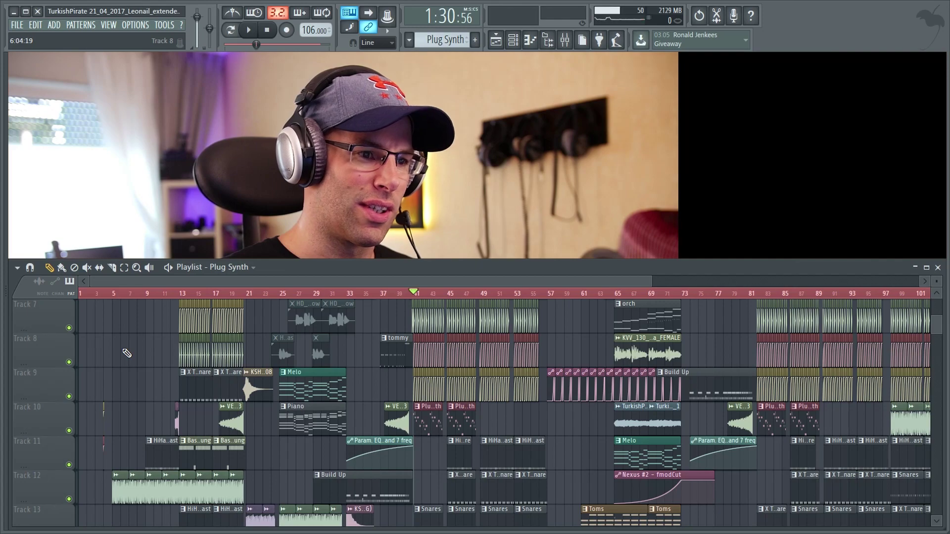
pyautogui.click(179, 293)
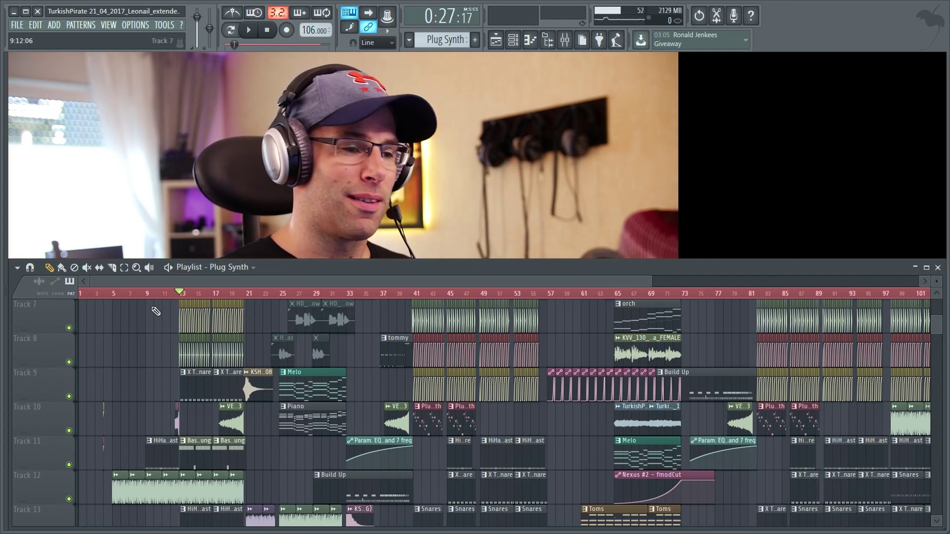
pyautogui.click(247, 293)
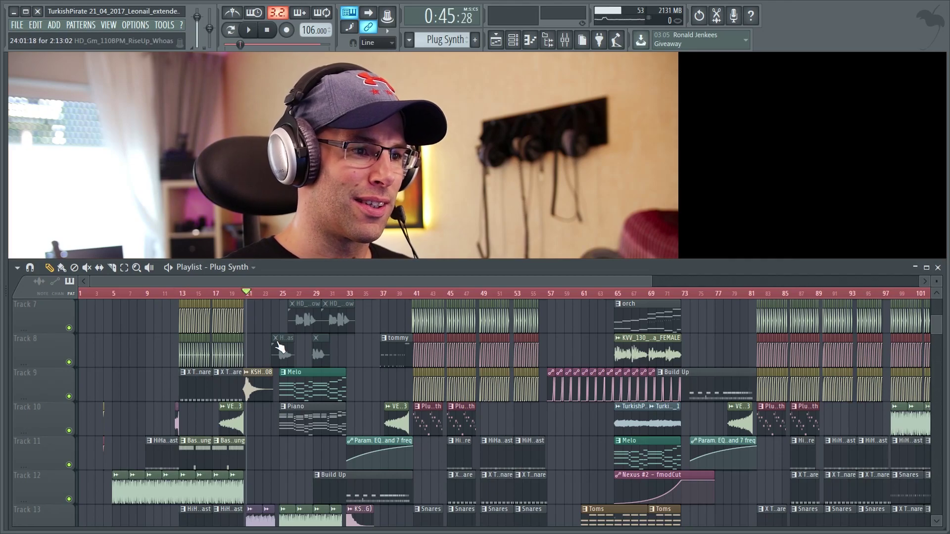
pyautogui.scroll(5, 200, 281)
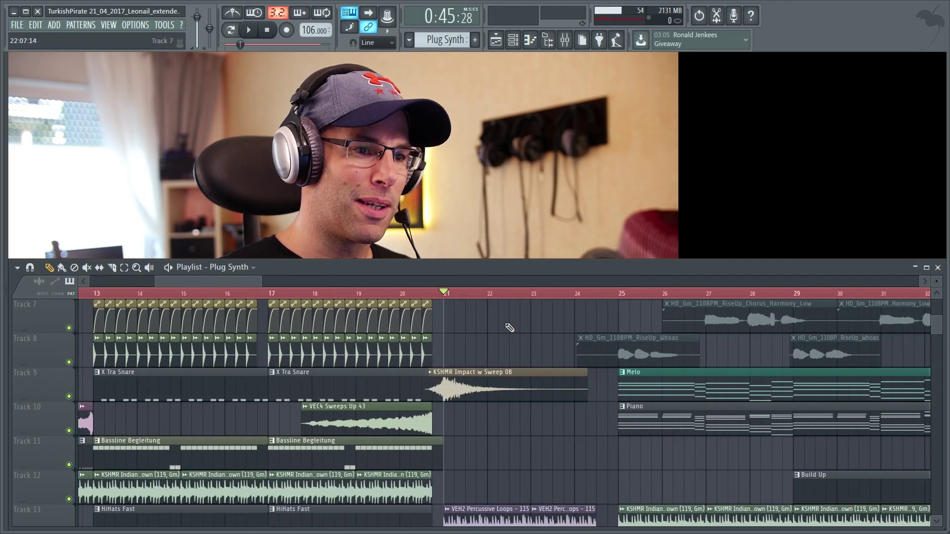
pyautogui.scroll(-4, 510, 328)
pyautogui.scroll(10, 508, 328)
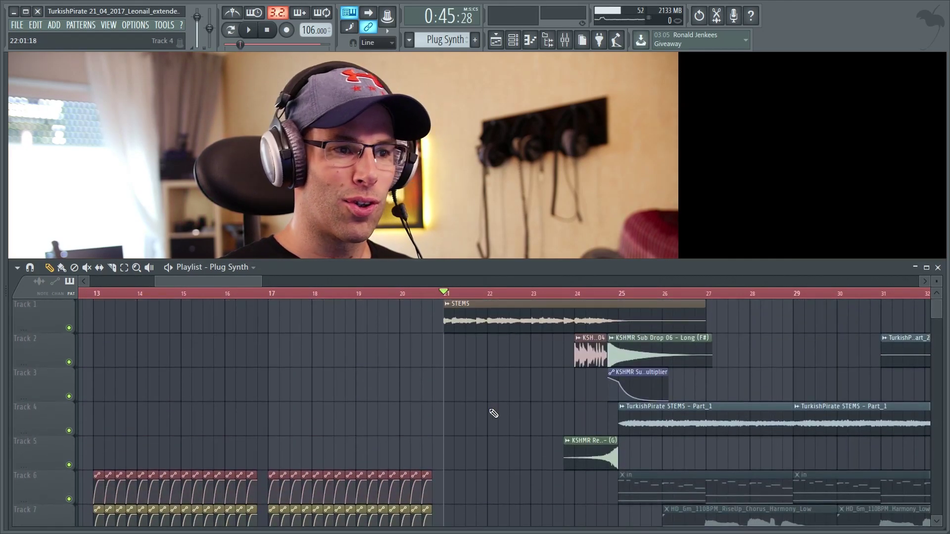
pyautogui.scroll(-4, 492, 410)
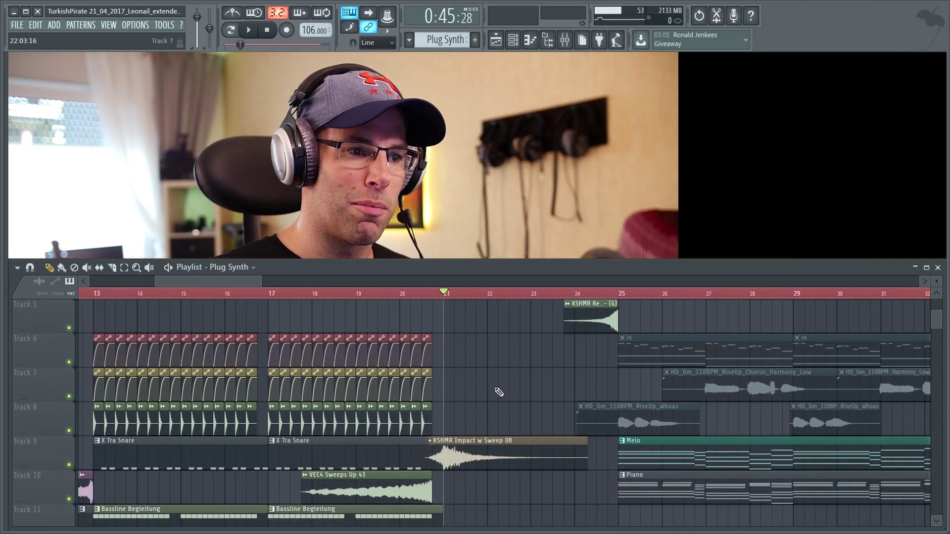
pyautogui.scroll(-3, 483, 338)
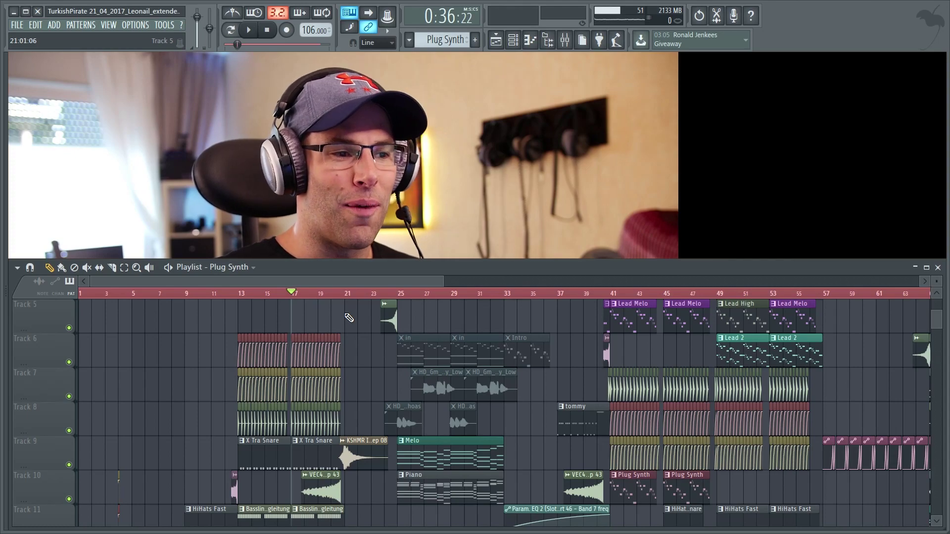
# Set the playhead to bar 25, open the mixer and listen to the Vox track soloed.
pyautogui.scroll(-8, 350, 318)
pyautogui.scroll(2, 372, 339)
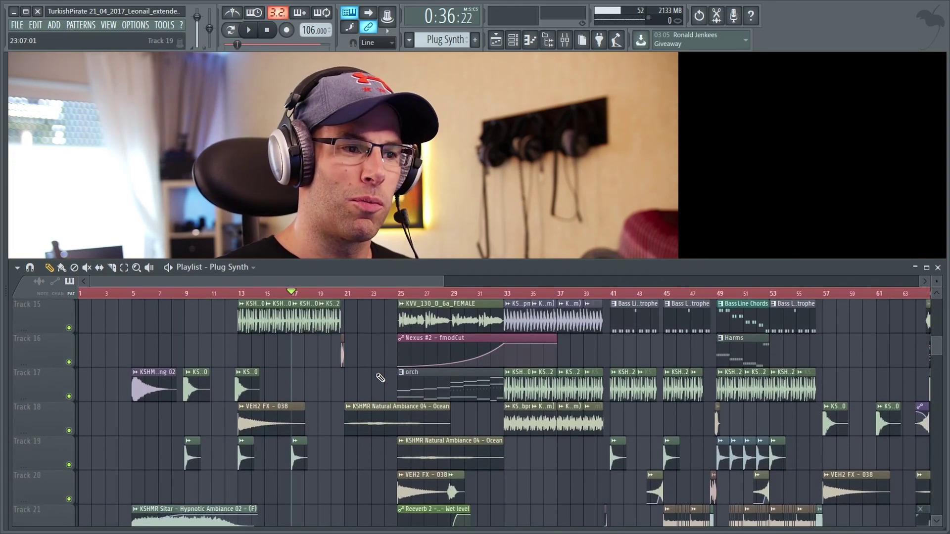
pyautogui.scroll(2, 380, 378)
pyautogui.keyDown('ctrl'); pyautogui.scroll(4, 488, 444); pyautogui.keyUp('ctrl')
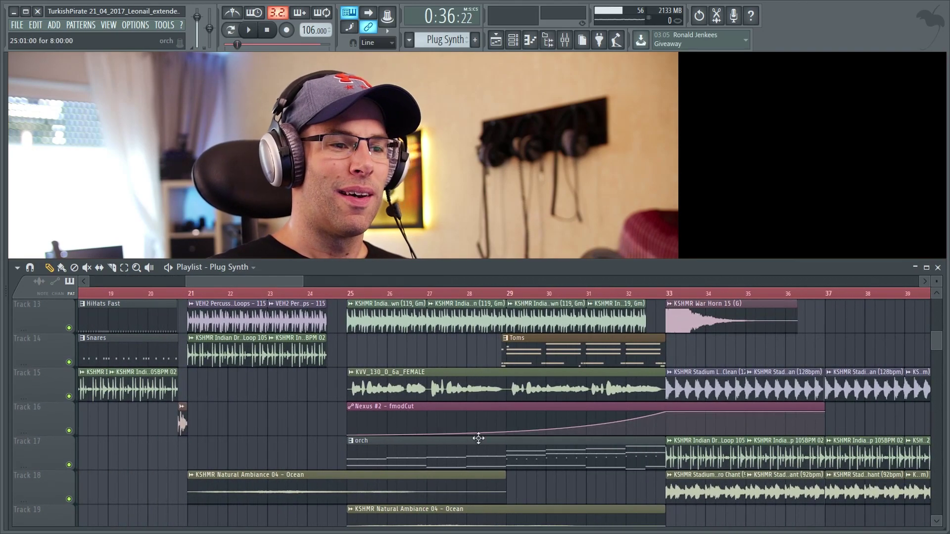
pyautogui.click(348, 293)
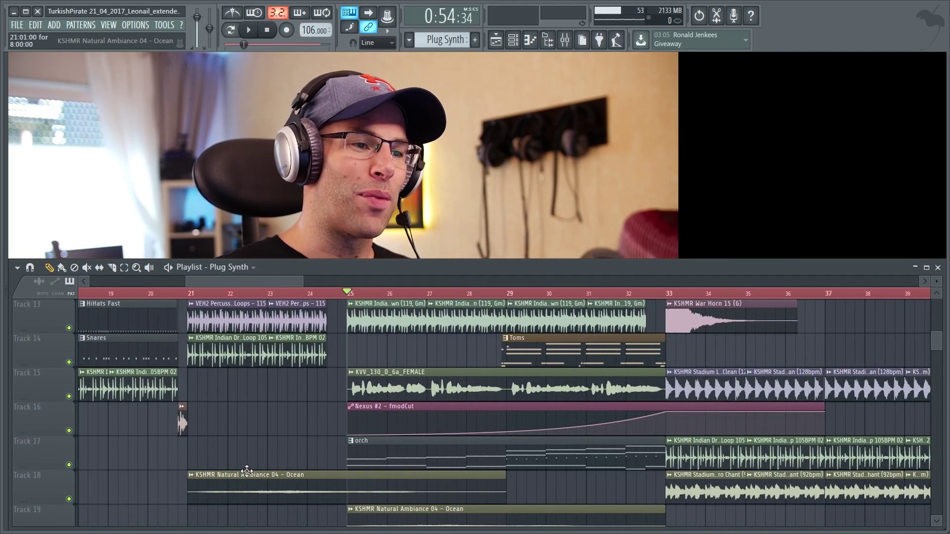
pyautogui.click(564, 40)
pyautogui.press('space')
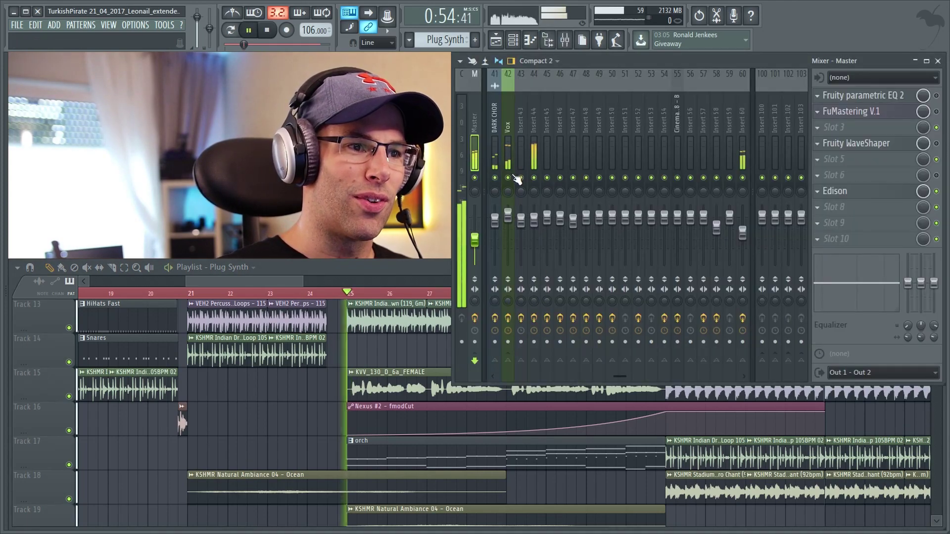
pyautogui.rightClick(509, 177)
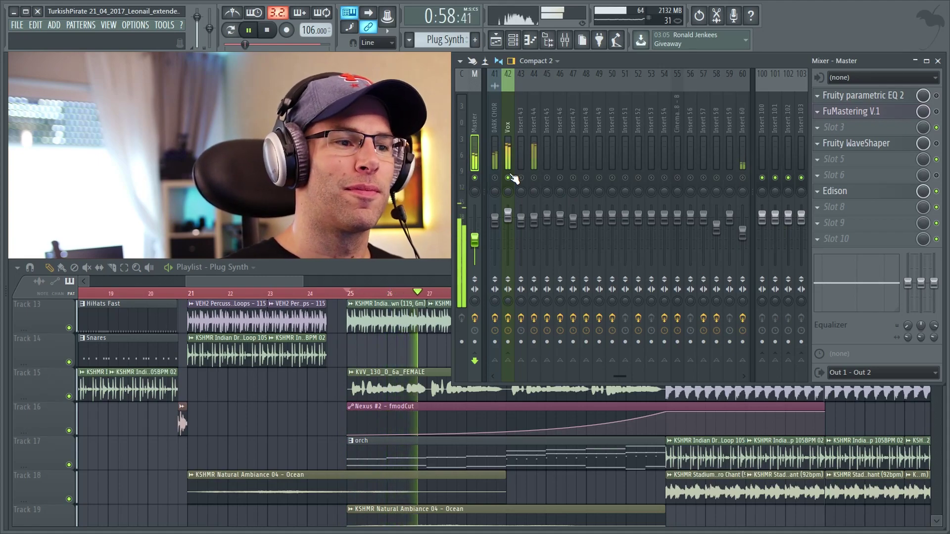
pyautogui.press('space')
# Turn off the Vox track's solo and close the mixer.
pyautogui.rightClick(508, 177)
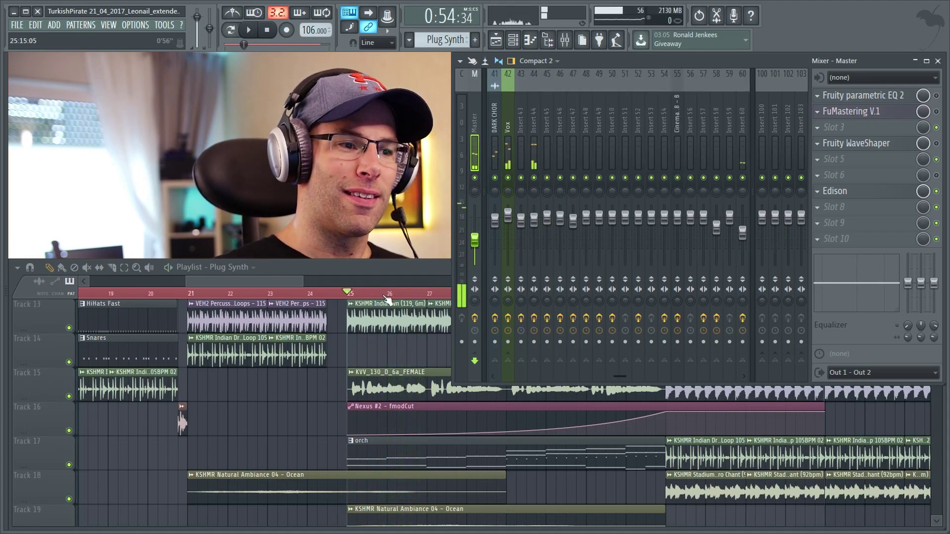
pyautogui.click(358, 351)
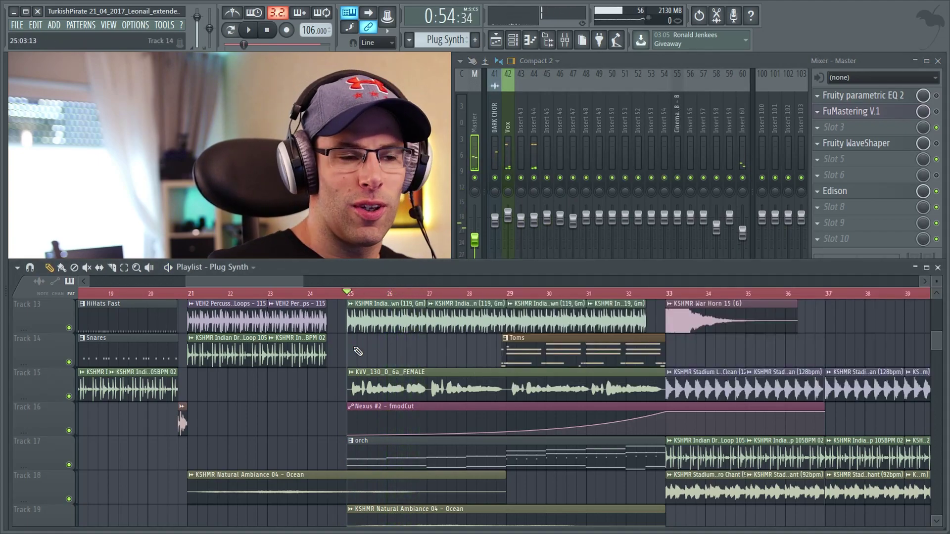
pyautogui.click(938, 62)
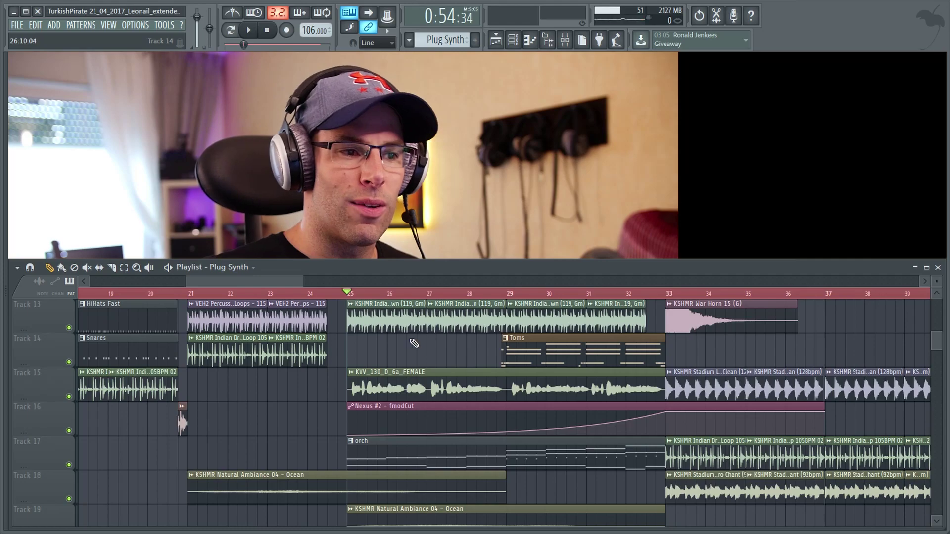
pyautogui.keyDown('ctrl'); pyautogui.scroll(-5, 414, 343); pyautogui.keyUp('ctrl')
pyautogui.scroll(5, 325, 407)
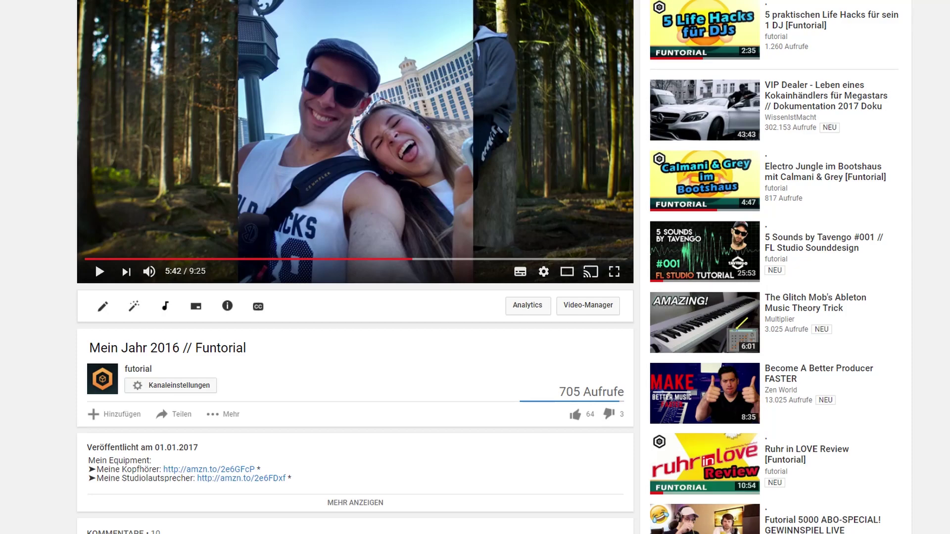
# In YouTube, resume the video "Mein Jahr 2016 // Funtorial" and lower its volume.
pyautogui.moveTo(149, 271)
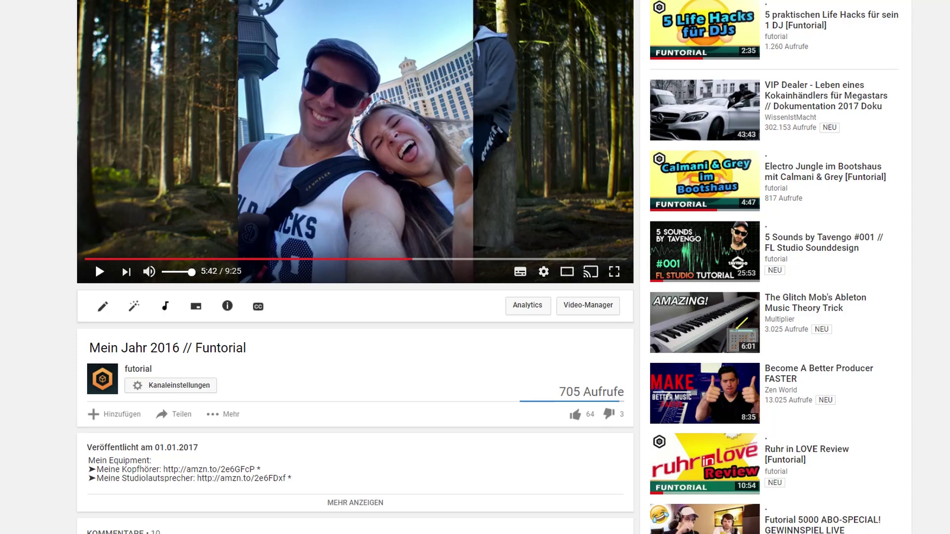
pyautogui.click(95, 263)
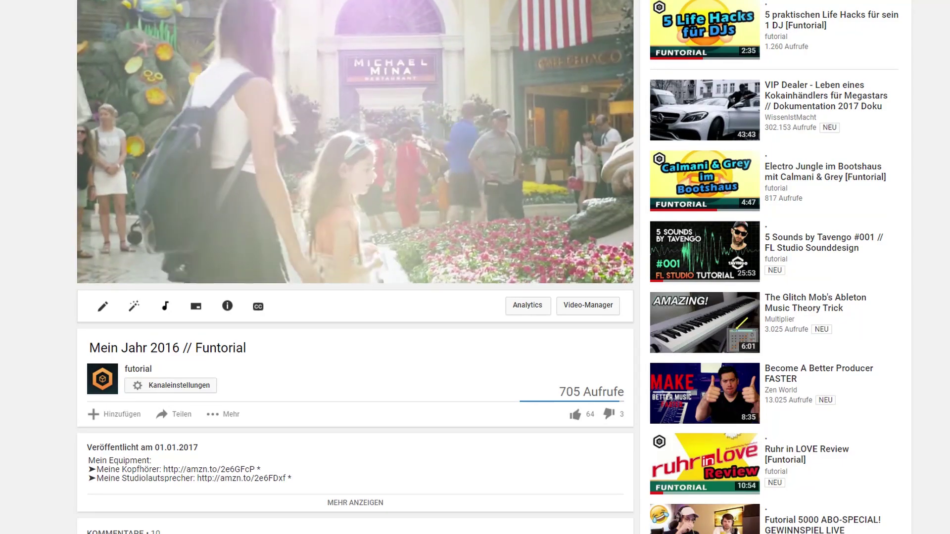
pyautogui.moveTo(191, 272); pyautogui.dragTo(165, 271)
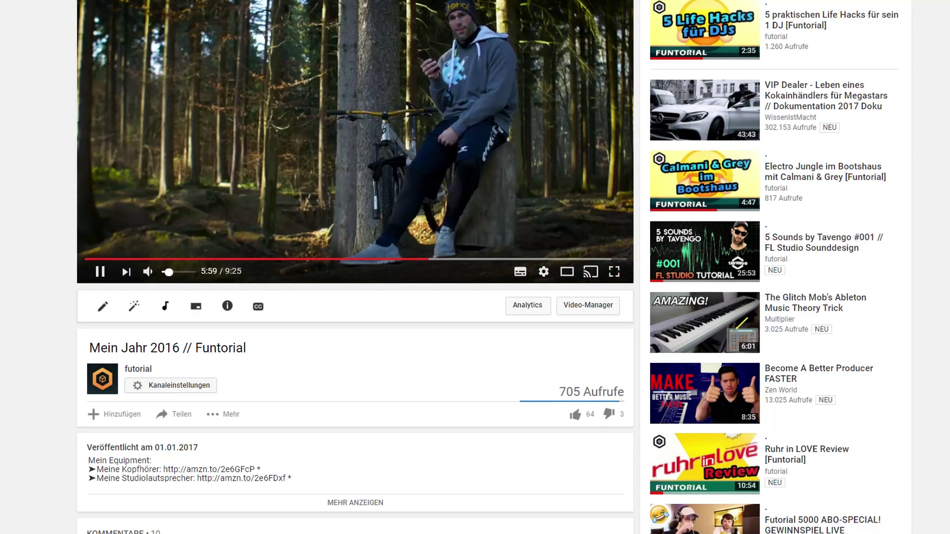
# Pause the YouTube video, switch back to FL Studio and examine the clips around bar 25 across the upper playlist tracks.
pyautogui.click(97, 267)
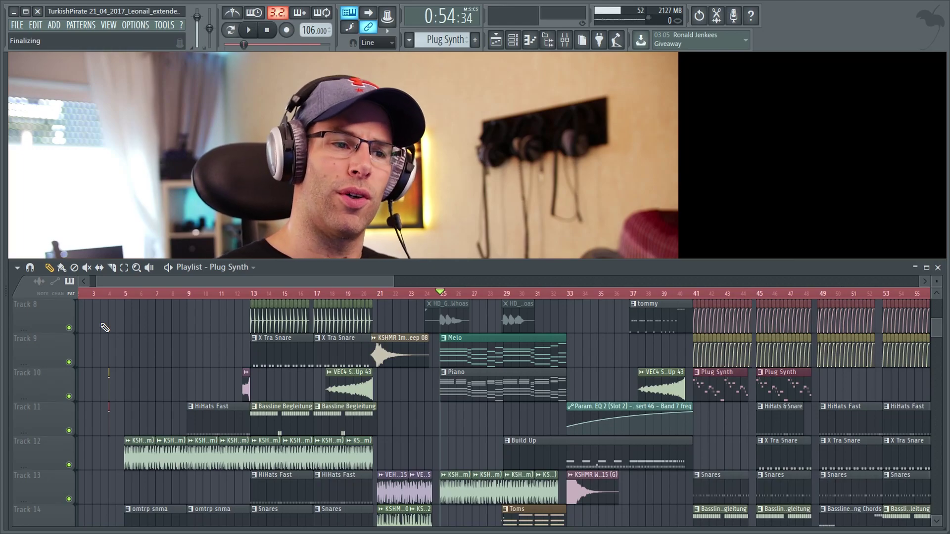
pyautogui.scroll(2, 401, 393)
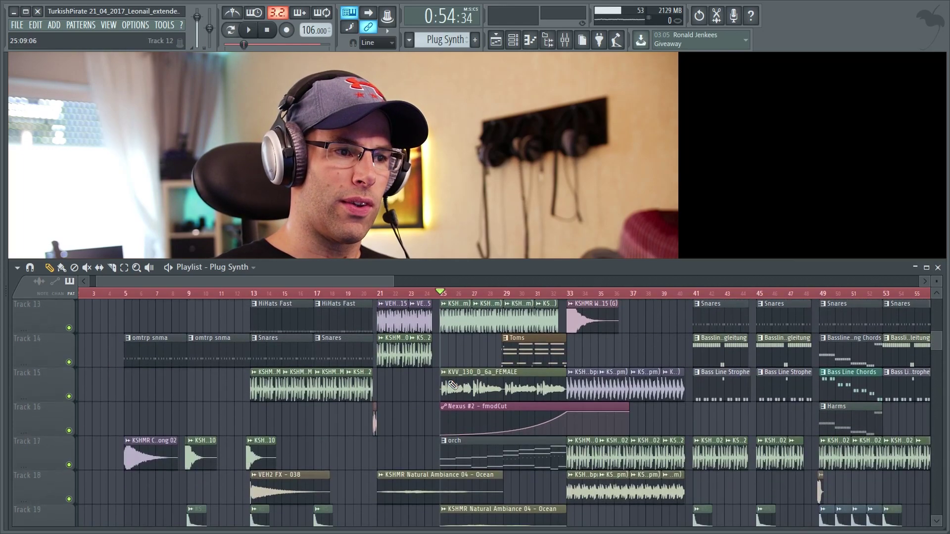
pyautogui.scroll(5, 535, 428)
pyautogui.scroll(4, 534, 428)
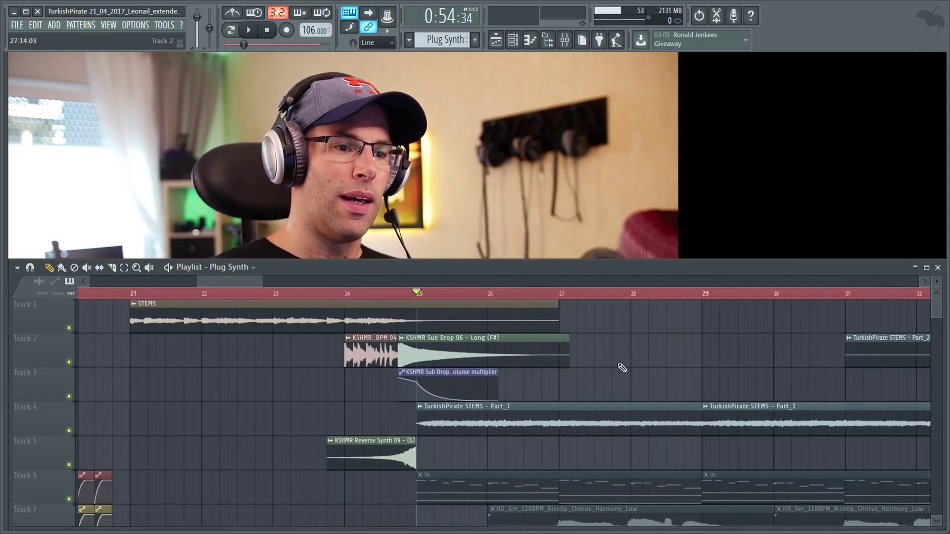
pyautogui.scroll(-2, 552, 352)
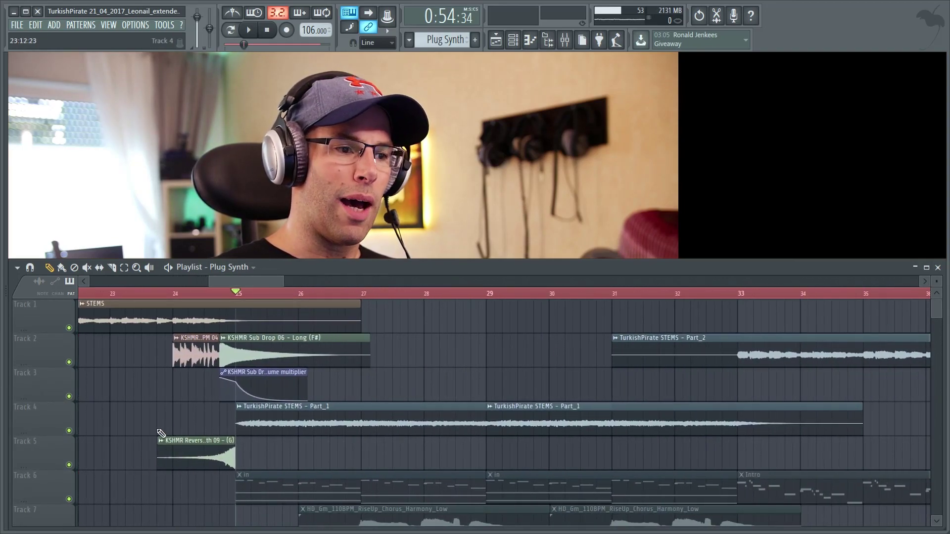
# Solo Track 4 and listen to its TurkishPirate STEMS - Part_1 clips from bar 25.
pyautogui.rightClick(69, 430)
pyautogui.press('space')
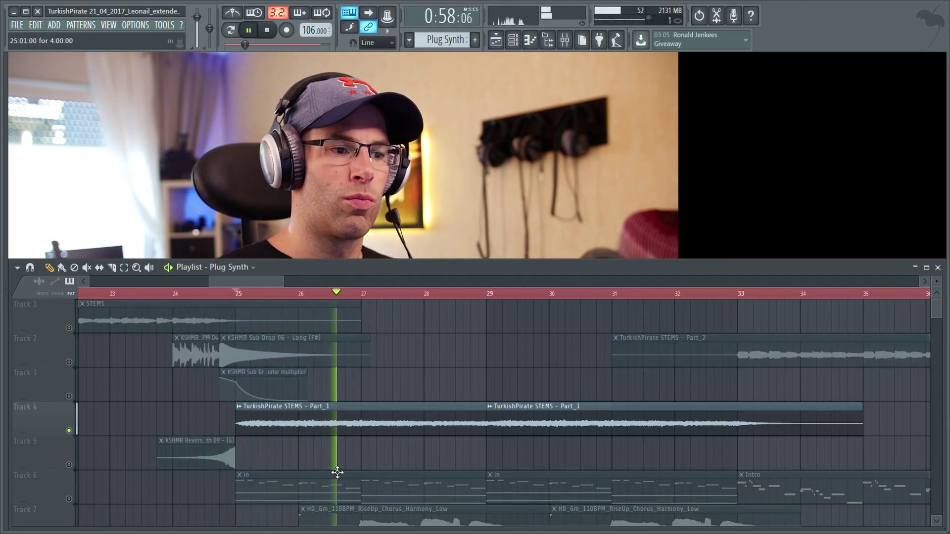
pyautogui.scroll(-2, 366, 473)
pyautogui.press('space')
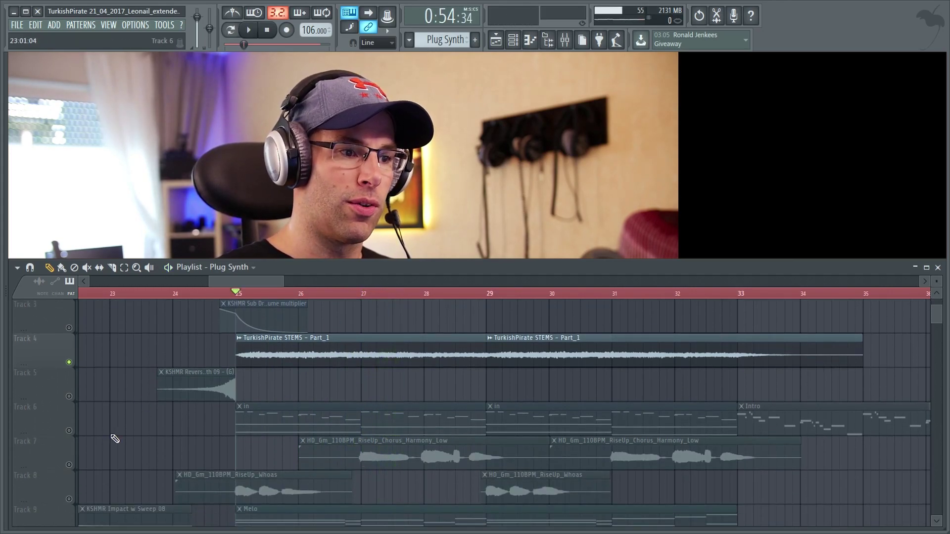
# Solo Tracks 9 and 10 together and listen to the Melo and Piano patterns from bar 25.
pyautogui.scroll(-4, 112, 438)
pyautogui.click(69, 396)
pyautogui.click(69, 430)
pyautogui.press('space')
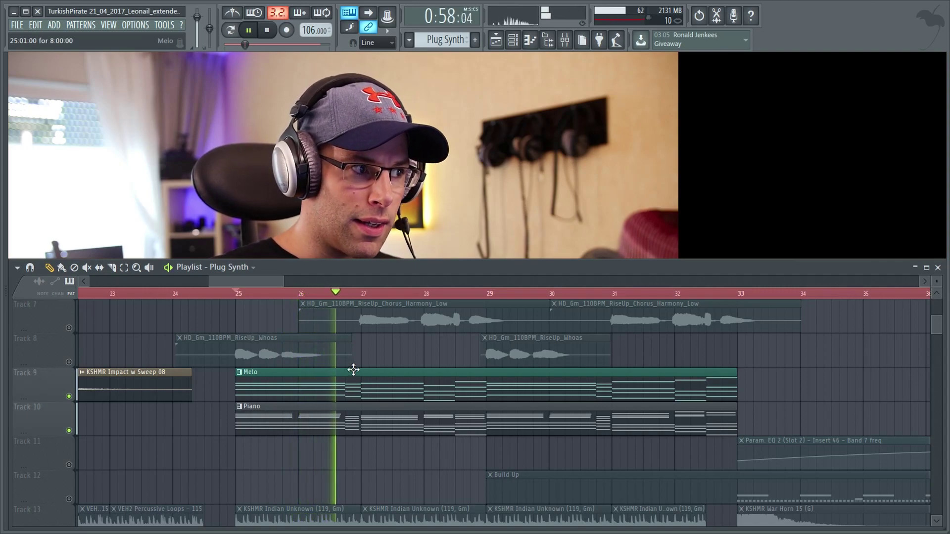
pyautogui.press('space')
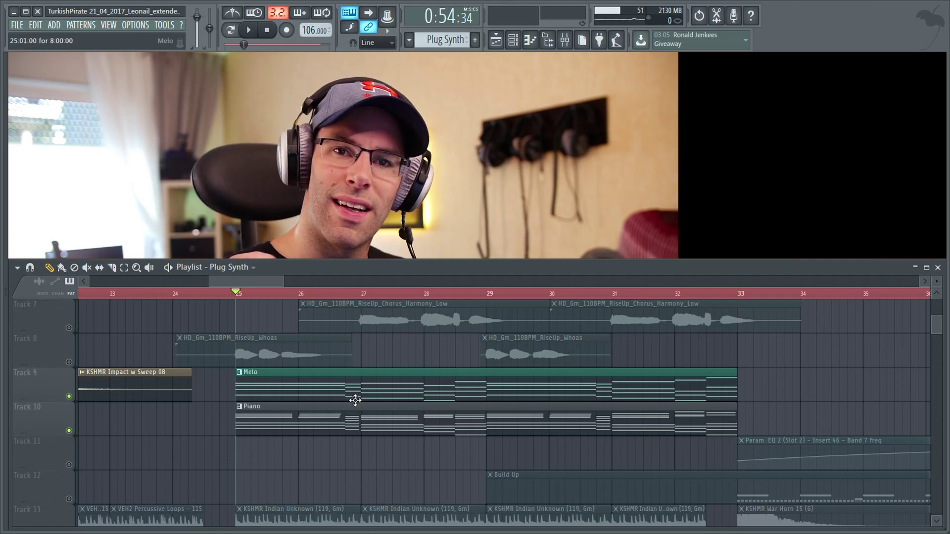
pyautogui.press('space')
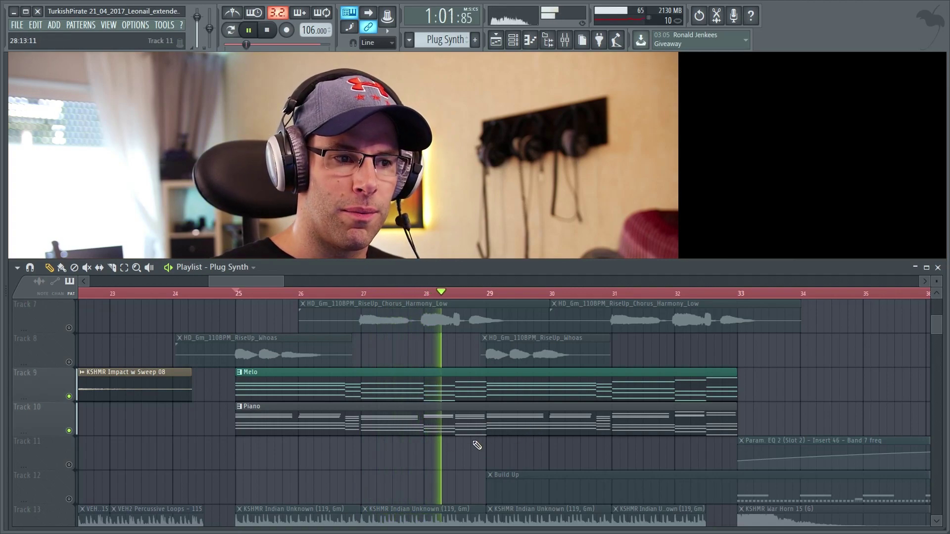
pyautogui.press('space')
# Solo Track 25 and briefly play its KSHMR Orchestra Hit 10 clips from bar 25.
pyautogui.scroll(-3, 569, 461)
pyautogui.scroll(-3, 421, 431)
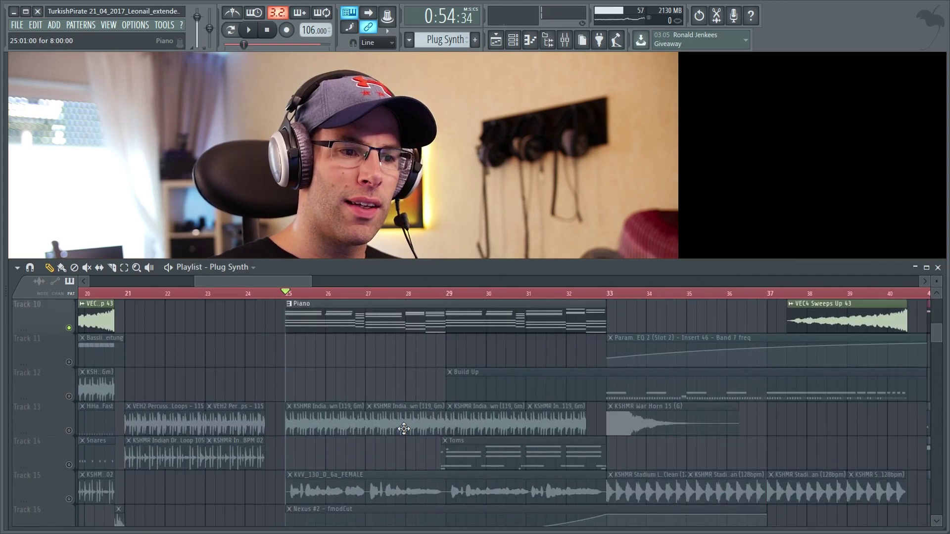
pyautogui.scroll(-7, 337, 372)
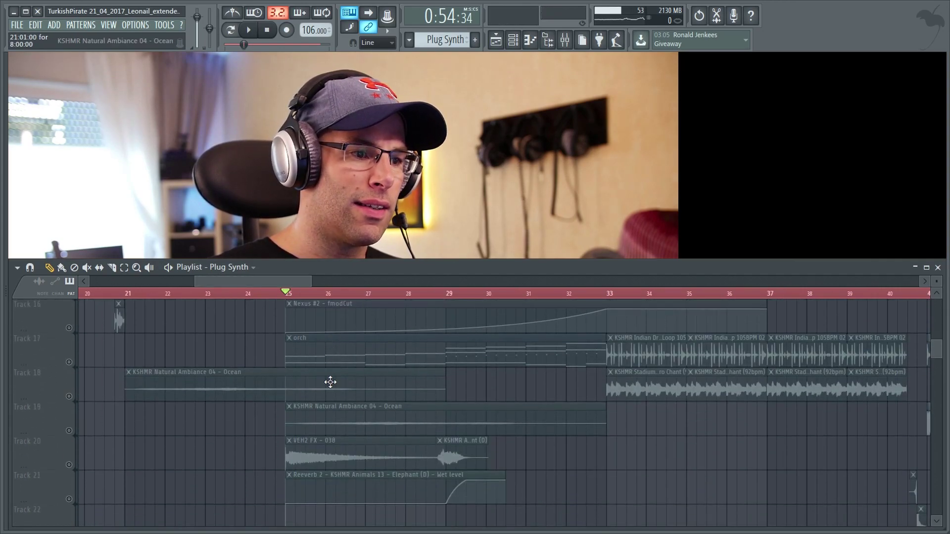
pyautogui.scroll(-5, 331, 382)
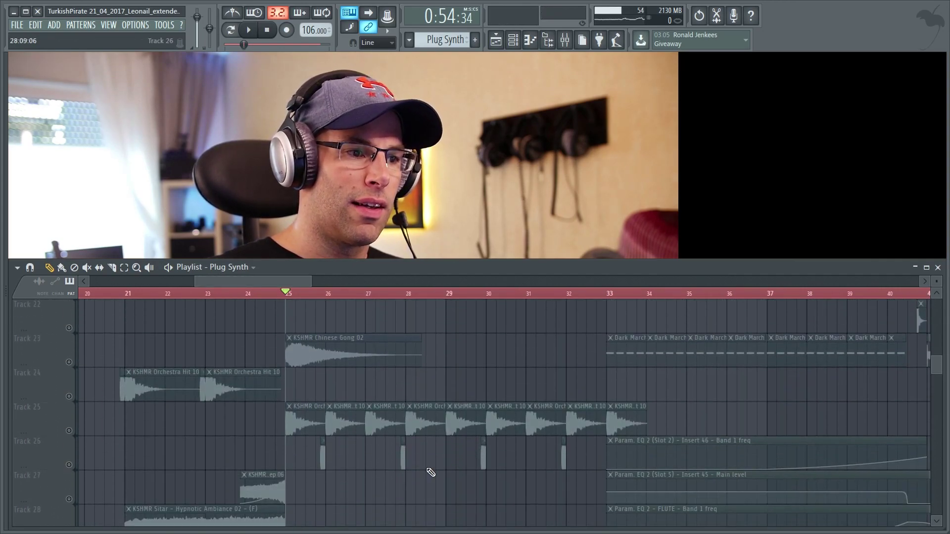
pyautogui.click(70, 435)
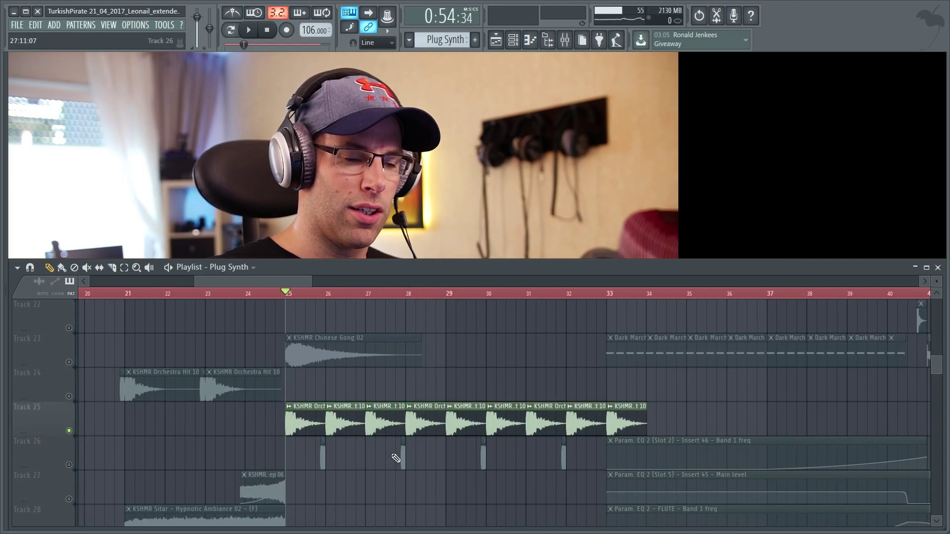
pyautogui.keyDown('ctrl'); pyautogui.scroll(3, 396, 458); pyautogui.keyUp('ctrl')
pyautogui.press('space')
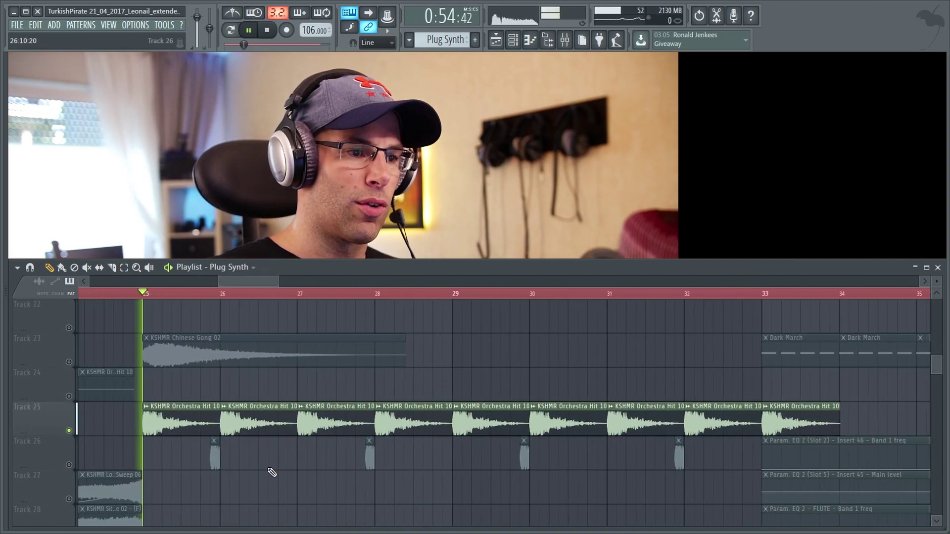
pyautogui.press('space')
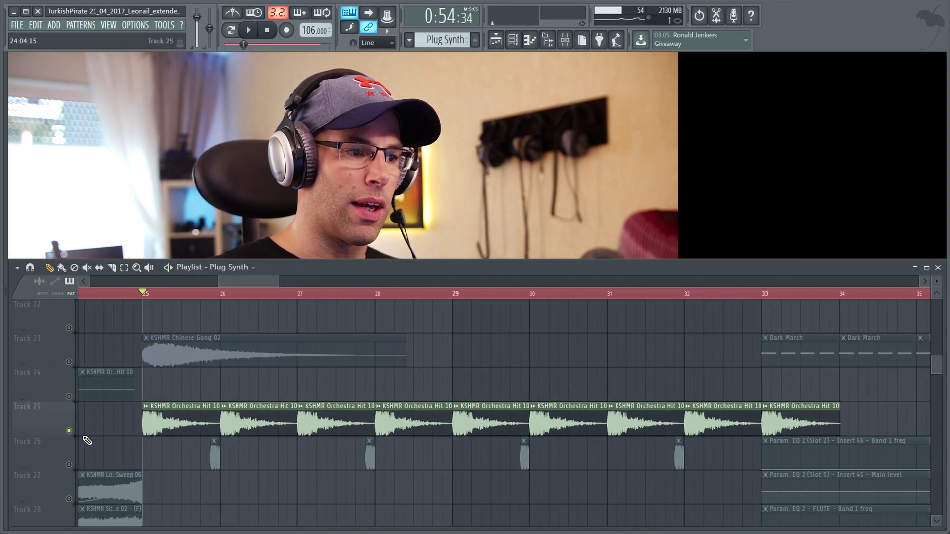
# Enable Track 26 alongside Track 25 and listen to its short clips together with the orchestra hits.
pyautogui.click(70, 466)
pyautogui.press('space')
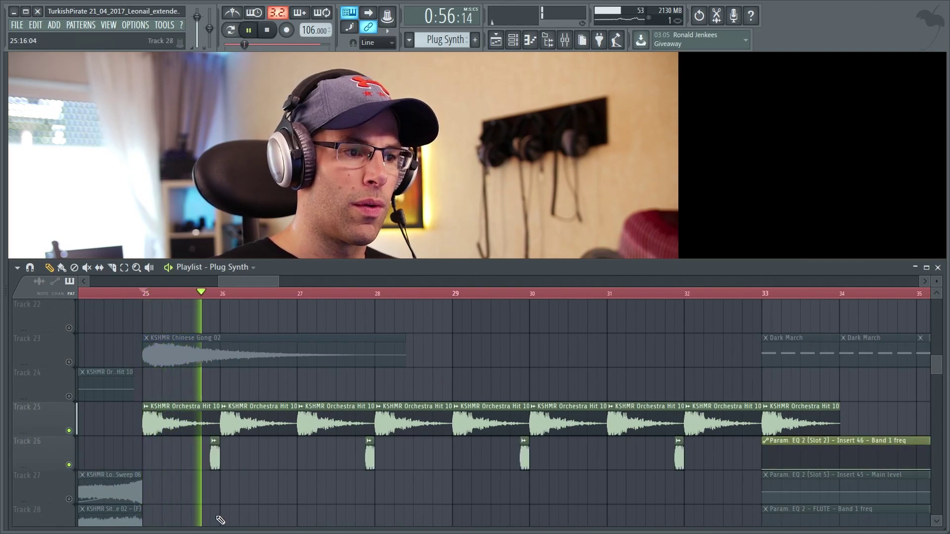
pyautogui.press('space')
# Solo Track 17 to hear the orch pattern, and stop playback after listening to the section with all tracks audible.
pyautogui.keyDown('ctrl'); pyautogui.scroll(-1, 294, 471); pyautogui.keyUp('ctrl')
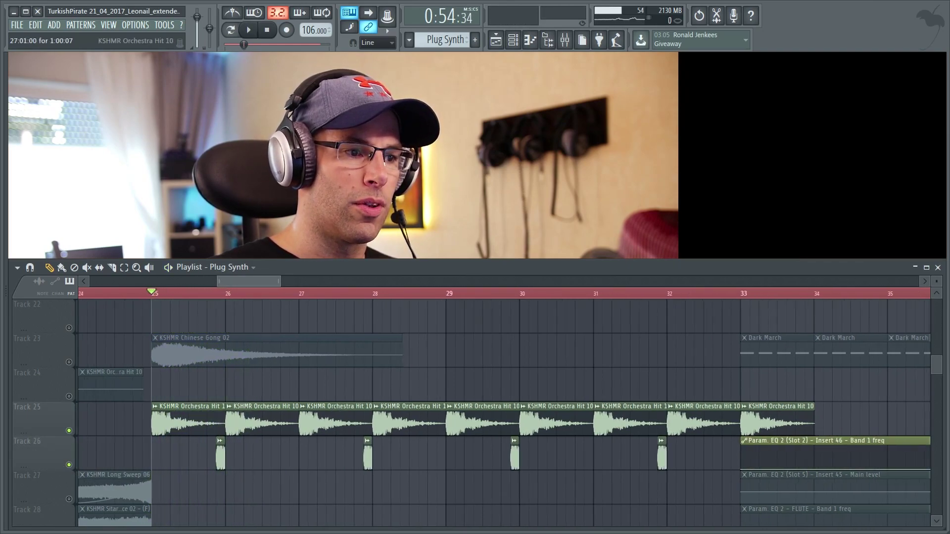
pyautogui.keyDown('ctrl'); pyautogui.scroll(-2, 406, 428); pyautogui.keyUp('ctrl')
pyautogui.scroll(6, 407, 428)
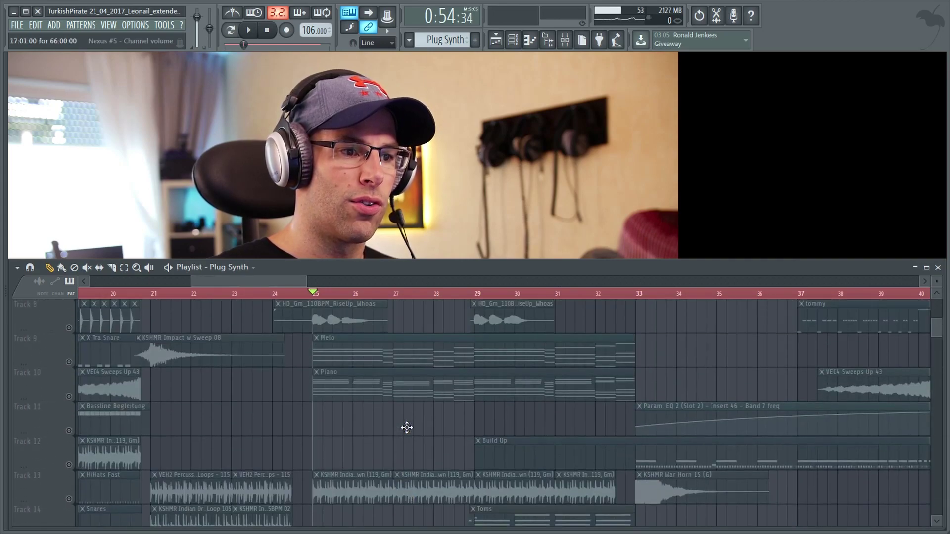
pyautogui.scroll(-2, 406, 427)
pyautogui.scroll(-1, 179, 478)
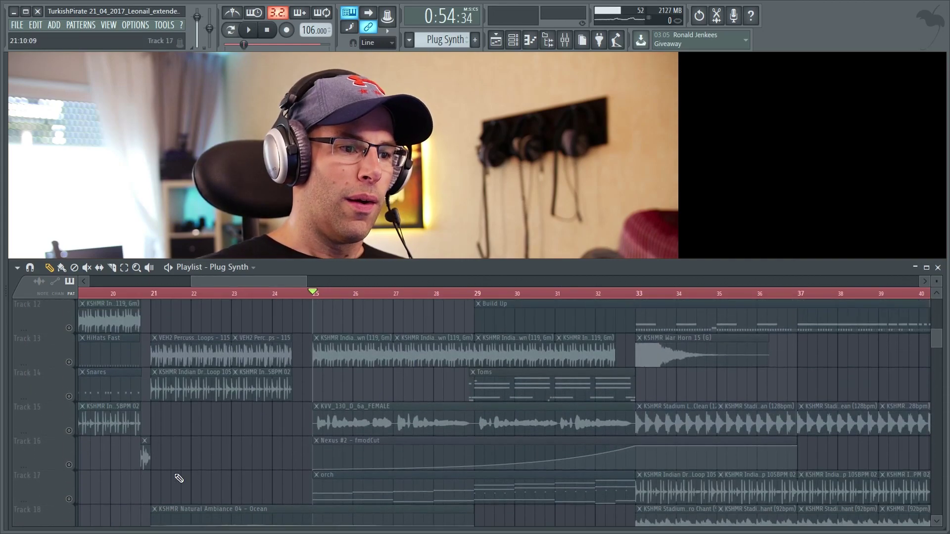
pyautogui.click(70, 499)
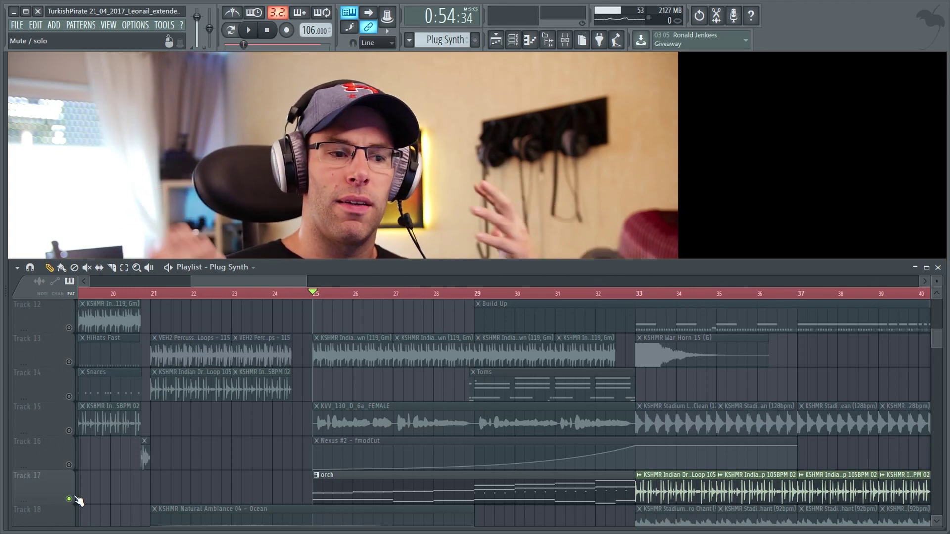
pyautogui.press('space')
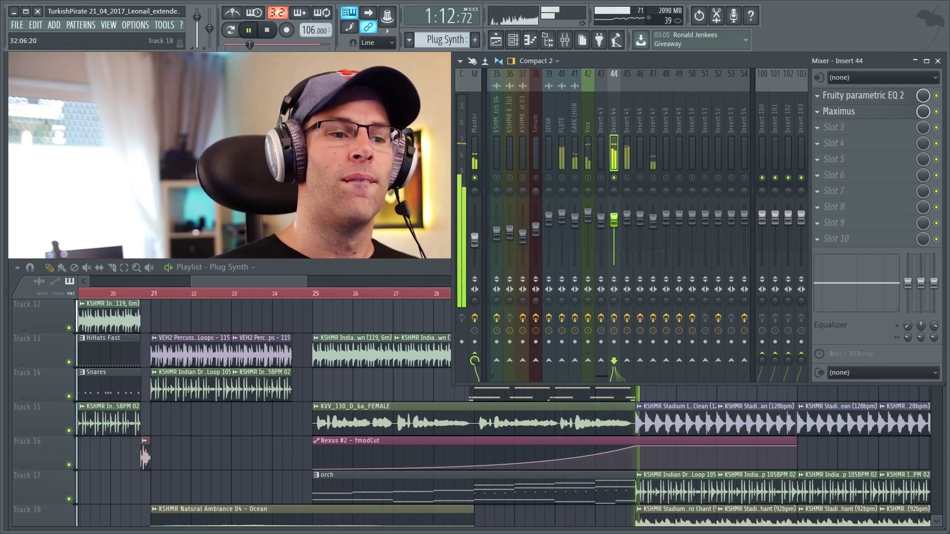
pyautogui.press('space')
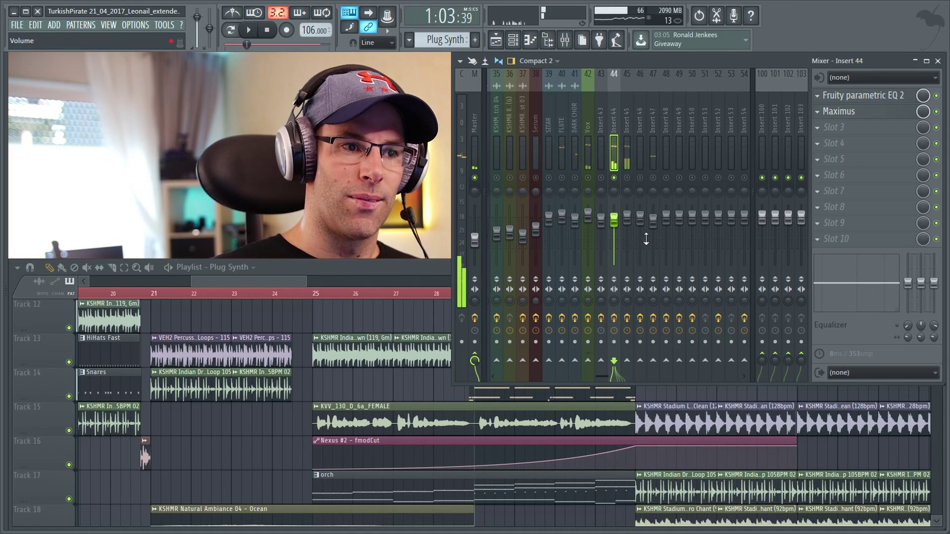
# Bring the playlist in front of the mixer and play the arrangement from bar 33.
pyautogui.click(414, 268)
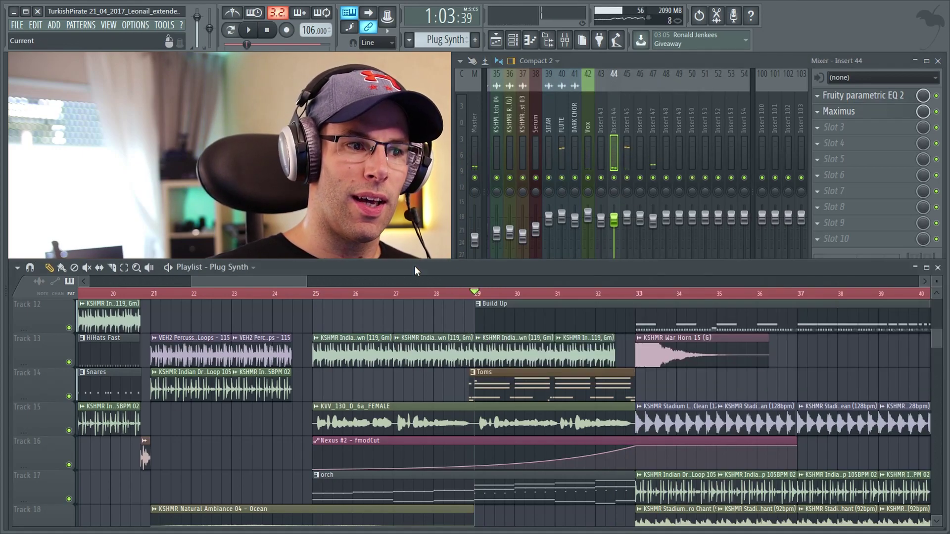
pyautogui.scroll(-2, 445, 293)
pyautogui.click(471, 293)
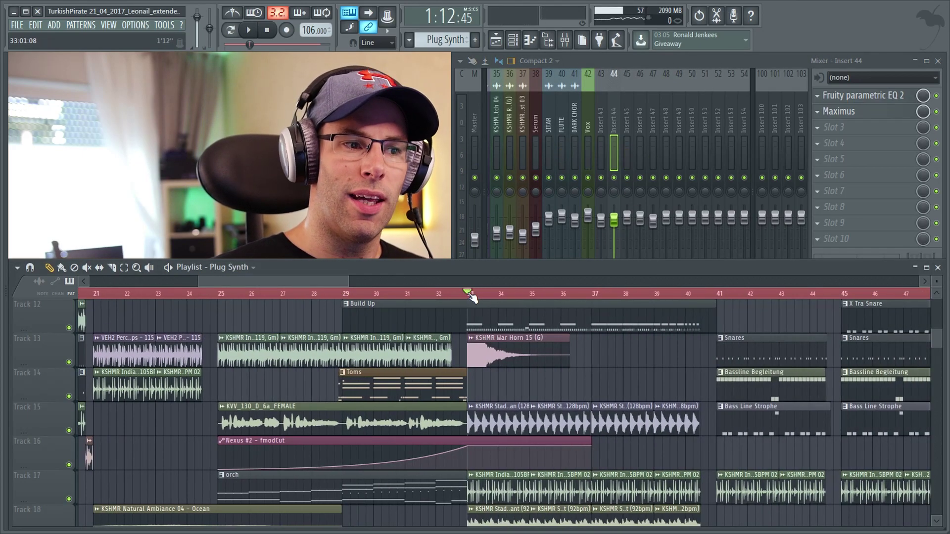
pyautogui.press('space')
pyautogui.scroll(-4, 560, 364)
pyautogui.scroll(5, 560, 364)
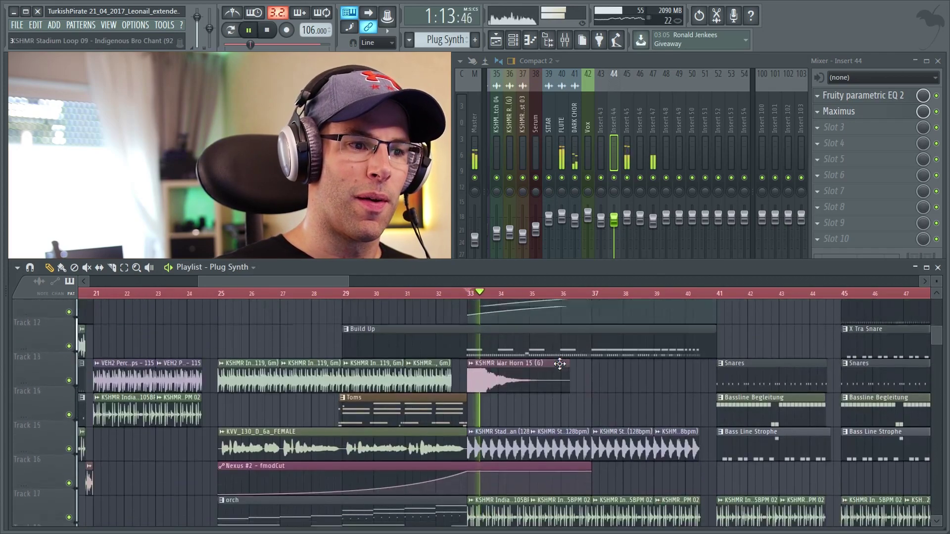
# Solo Track 2 and listen to the TurkishPirate STEMS - Part_2 clip from bar 33.
pyautogui.scroll(6, 560, 365)
pyautogui.press('space')
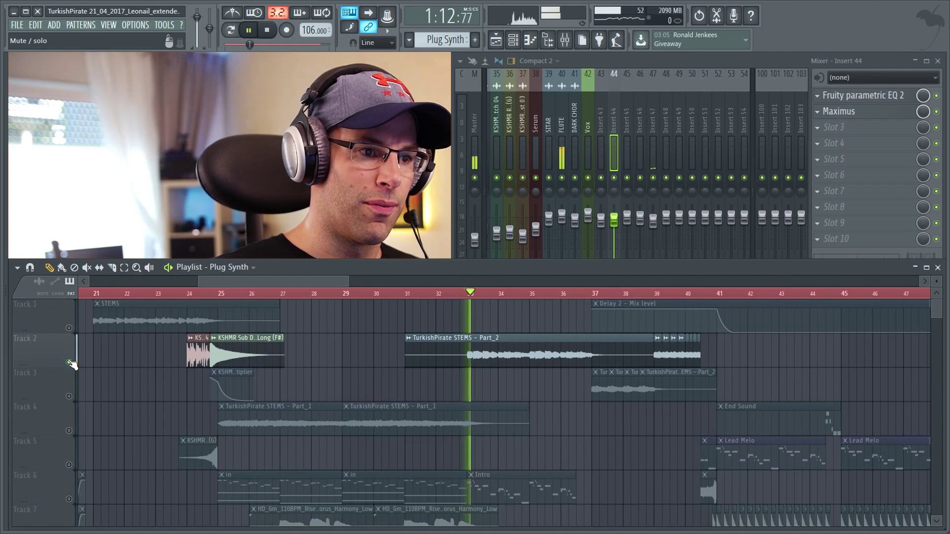
pyautogui.scroll(4, 569, 417)
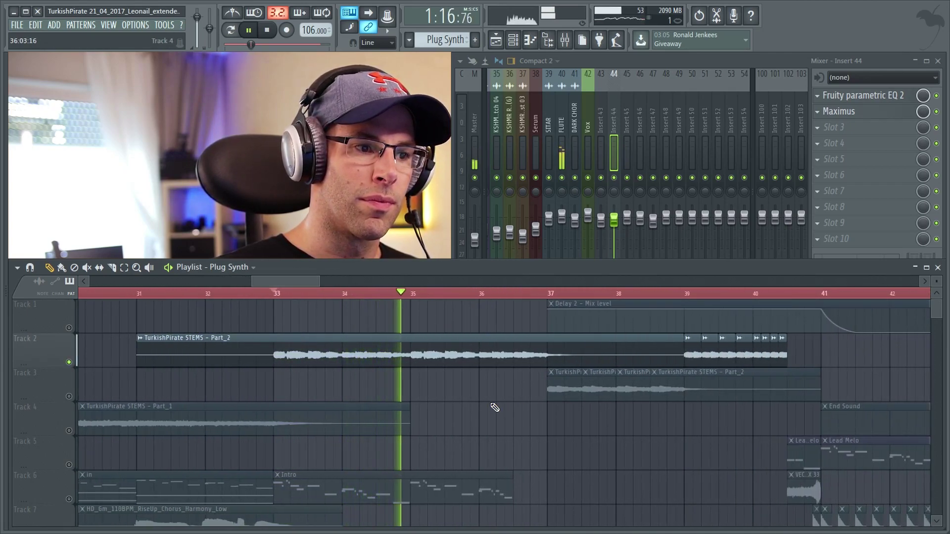
pyautogui.press('space')
# Turn off Track 2's solo and listen to all tracks together from just before bar 37.
pyautogui.rightClick(70, 364)
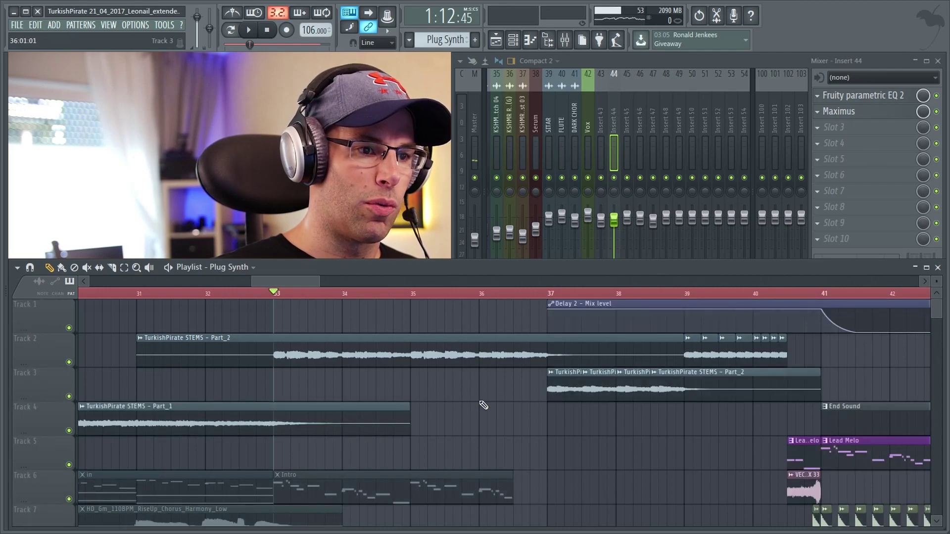
pyautogui.press('space')
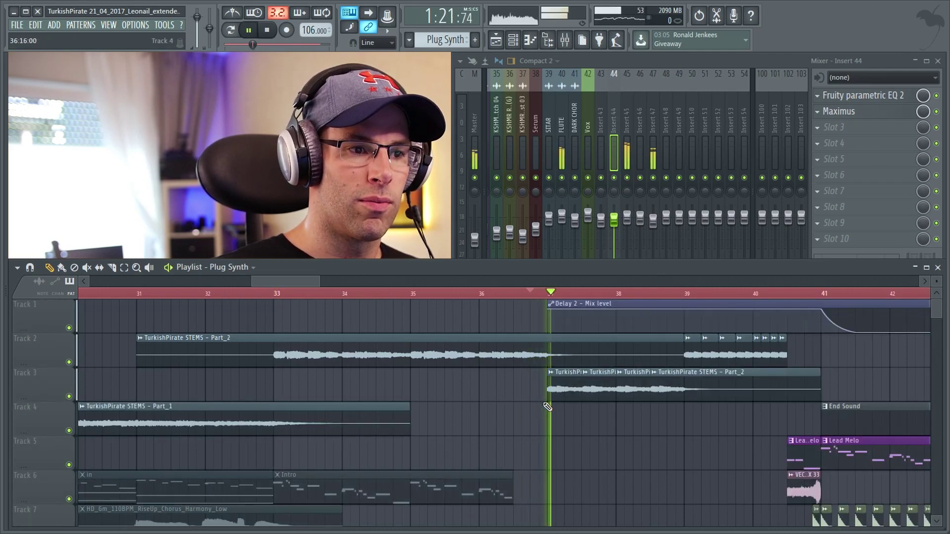
pyautogui.press('space')
# Examine the clips from bar 41 to 49 across the tracks, and set the playhead at the start of the KSHMR Alarm 04 clip.
pyautogui.scroll(-7, 495, 406)
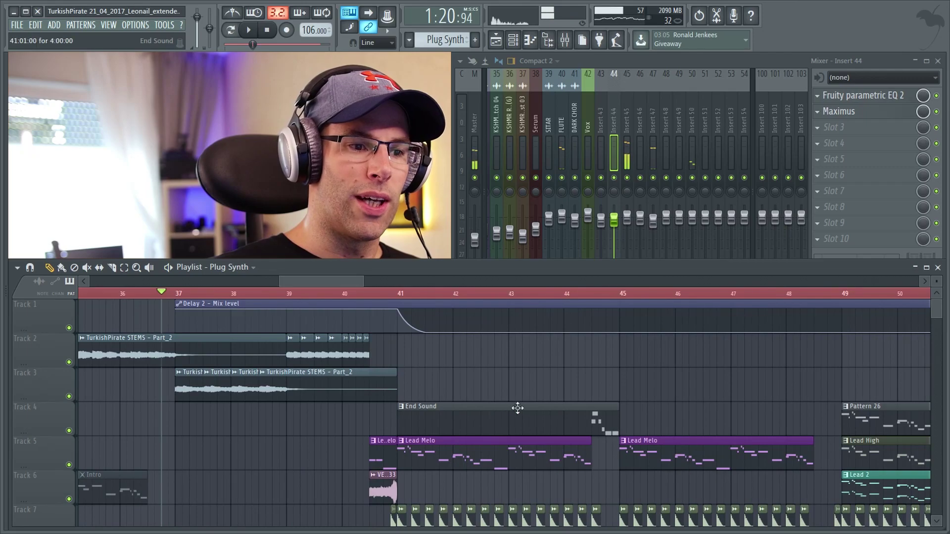
pyautogui.scroll(-6, 485, 426)
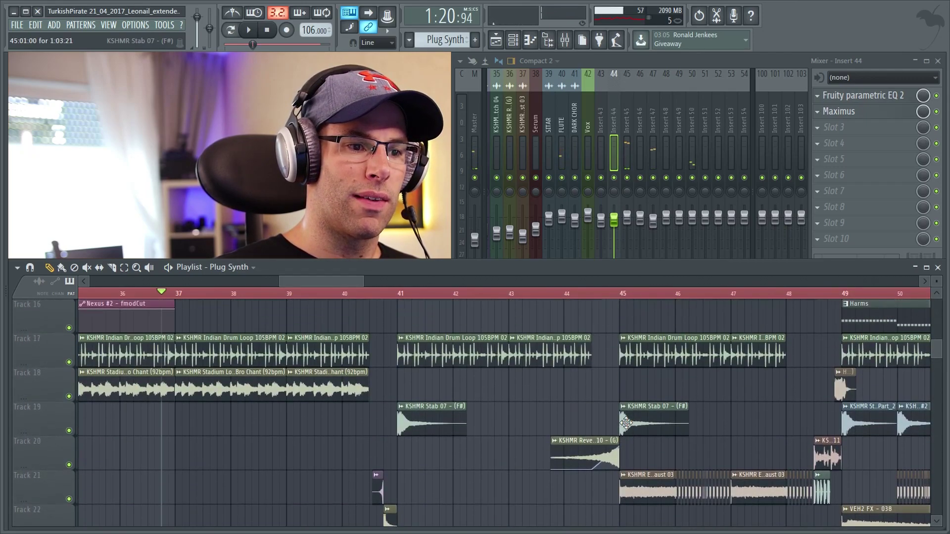
pyautogui.scroll(4, 615, 433)
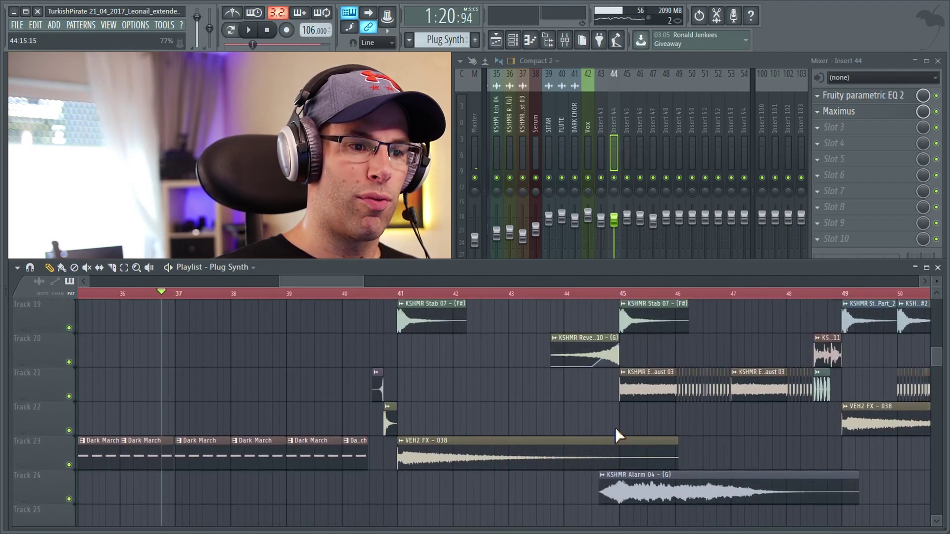
pyautogui.click(600, 293)
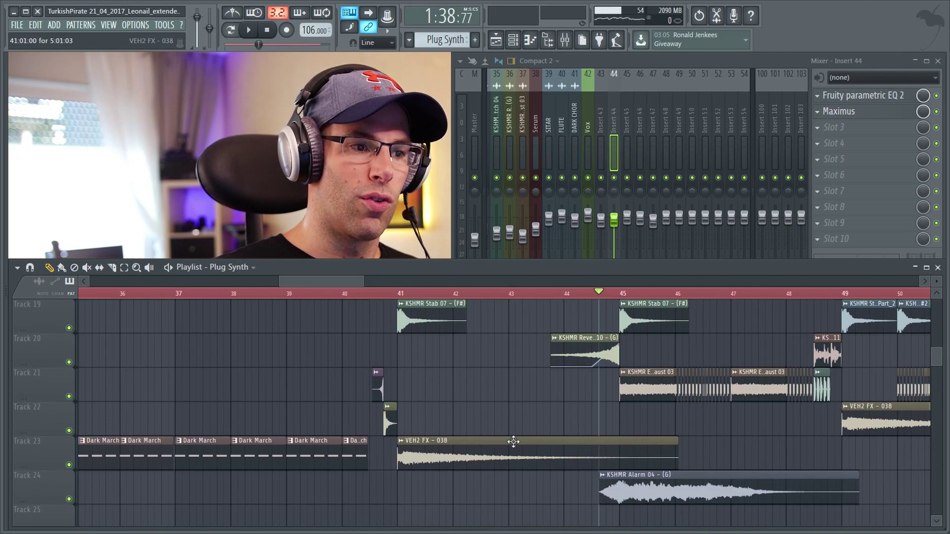
pyautogui.scroll(3, 604, 470)
pyautogui.scroll(5, 569, 446)
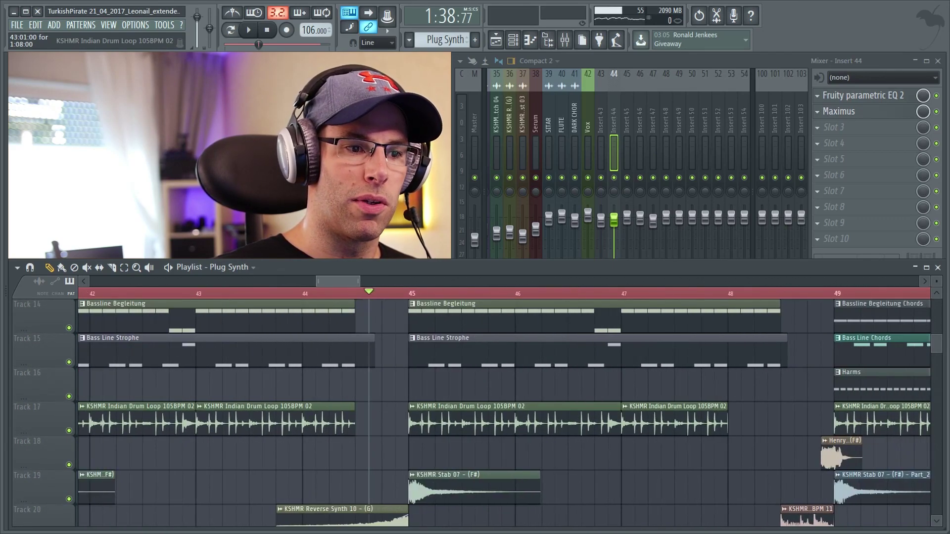
pyautogui.scroll(-4, 547, 431)
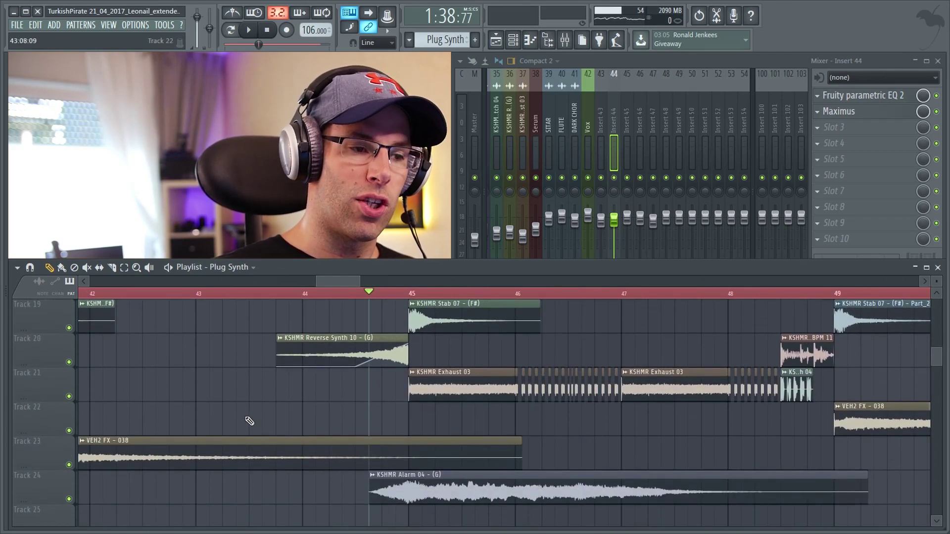
# Listen to the KSHMR Exhaust 03 clips with Track 21 soloed, and replay the passage from the KSHMR Alarm 04 clip's start with all tracks.
pyautogui.rightClick(69, 397)
pyautogui.press('space')
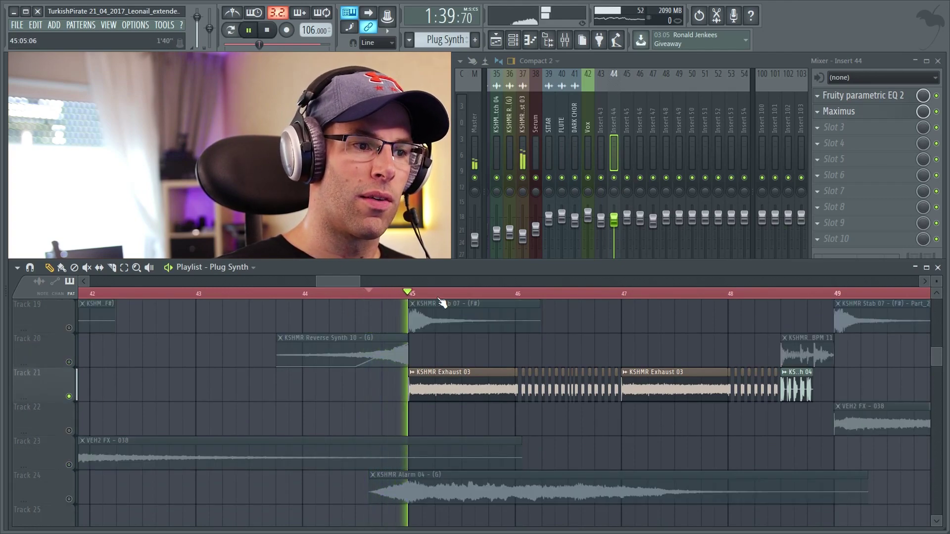
pyautogui.rightClick(69, 397)
pyautogui.press('space')
pyautogui.press('space')
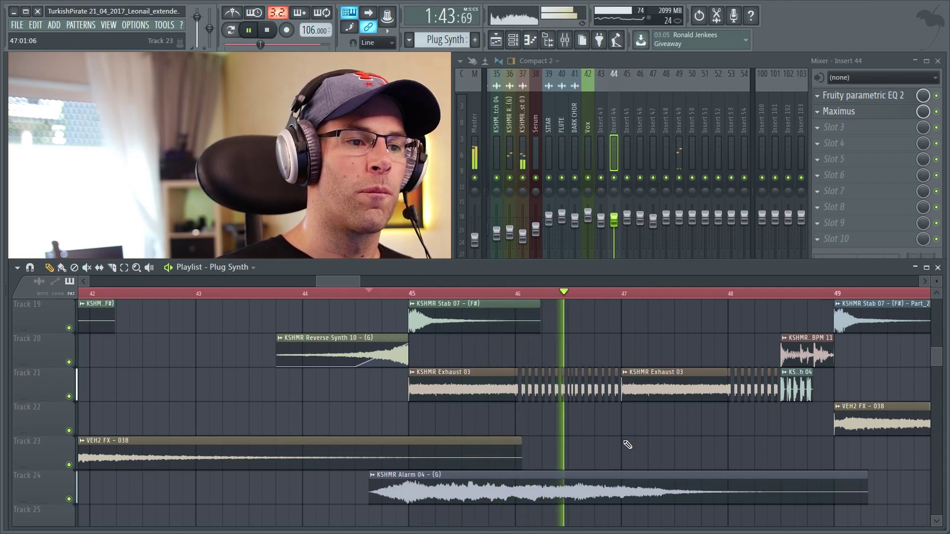
pyautogui.scroll(-2, 652, 391)
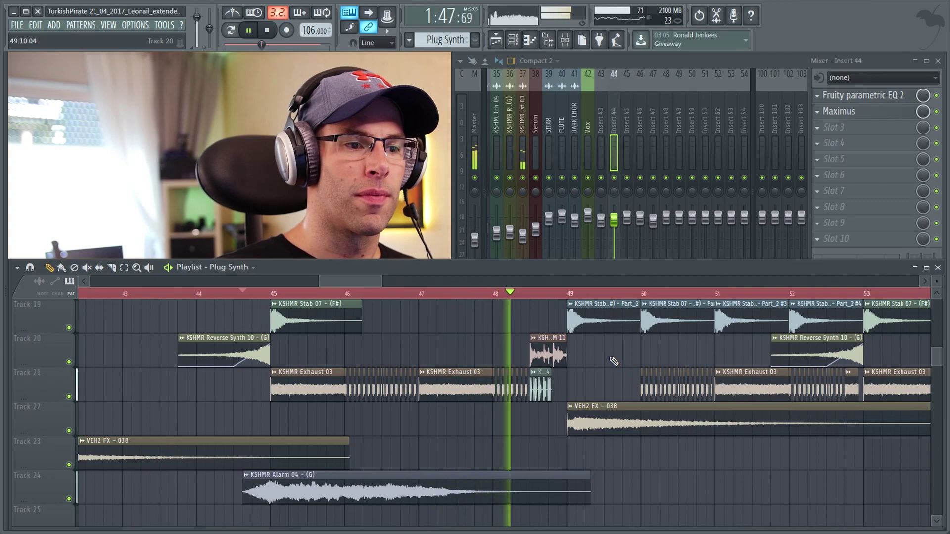
pyautogui.press('space')
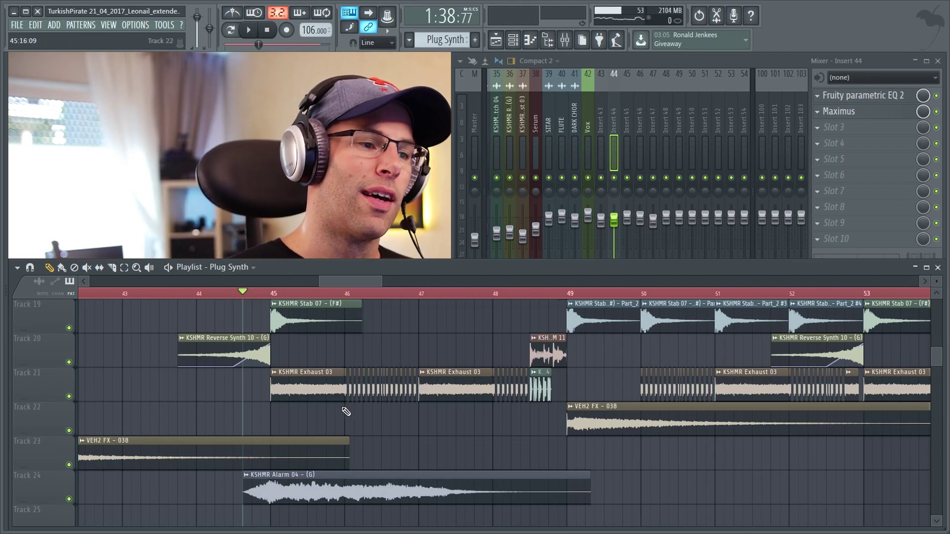
# Examine the clips between bars 57 and 73 from Track 1 down to Track 28.
pyautogui.scroll(6, 346, 412)
pyautogui.keyDown('ctrl'); pyautogui.scroll(-3, 370, 384); pyautogui.keyUp('ctrl')
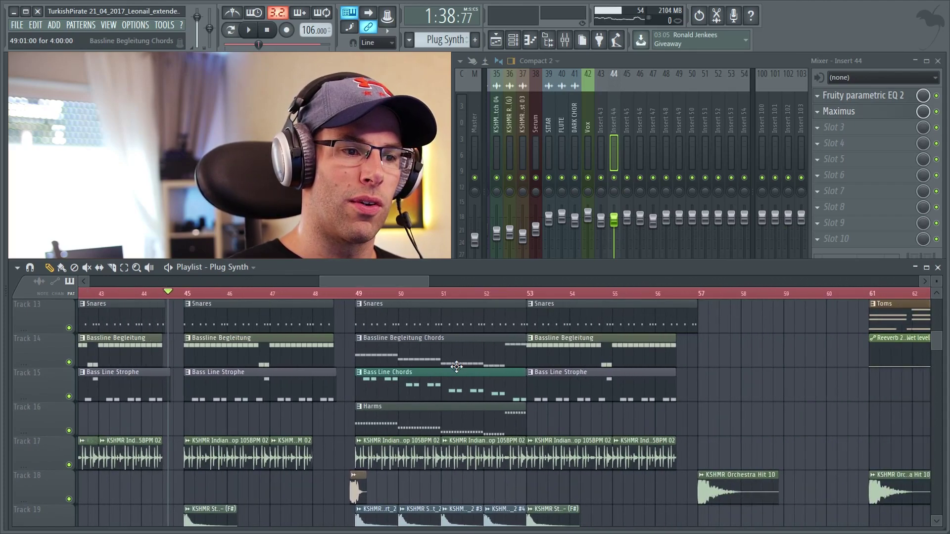
pyautogui.scroll(12, 456, 367)
pyautogui.keyDown('ctrl'); pyautogui.scroll(-3, 391, 332); pyautogui.keyUp('ctrl')
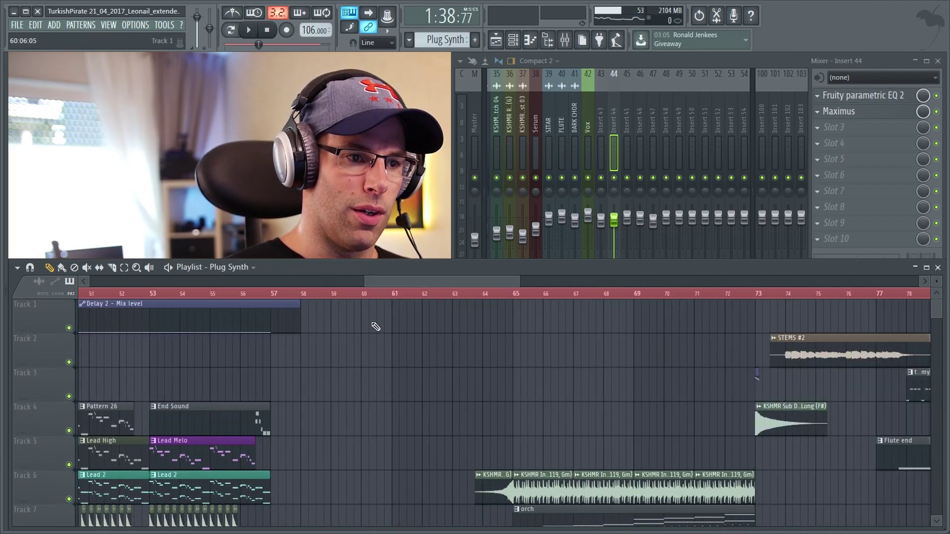
pyautogui.keyDown('alt'); pyautogui.scroll(-5, 457, 369); pyautogui.keyUp('alt')
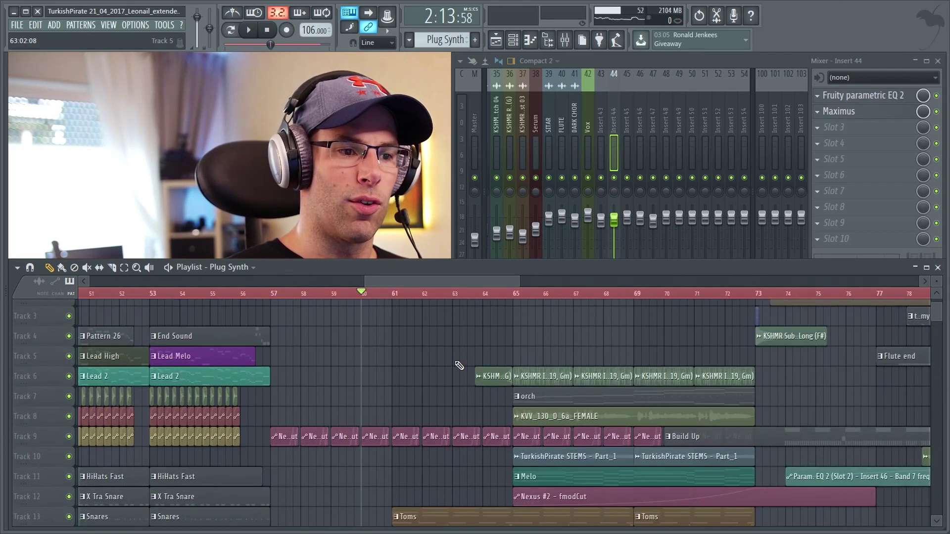
pyautogui.scroll(-5, 459, 366)
pyautogui.keyDown('alt'); pyautogui.scroll(3, 451, 369); pyautogui.keyUp('alt')
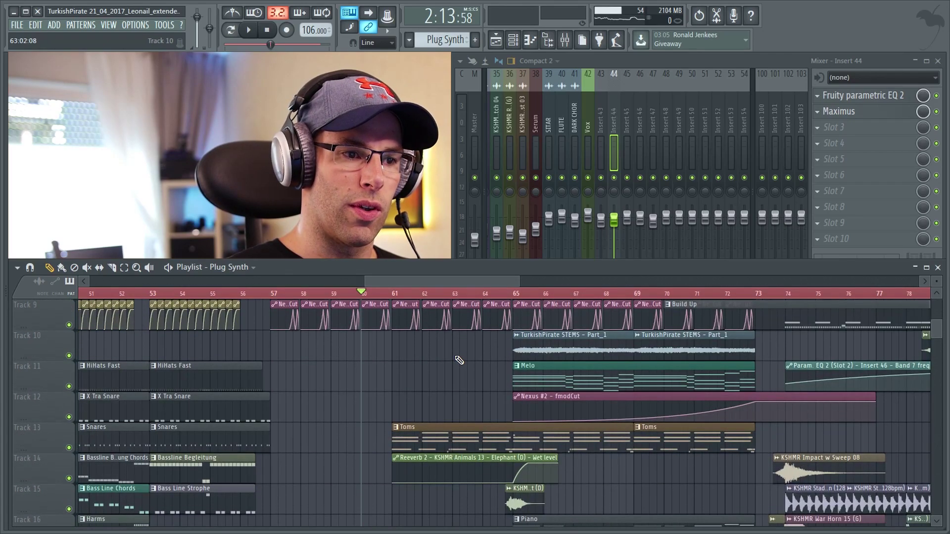
pyautogui.scroll(-5, 445, 370)
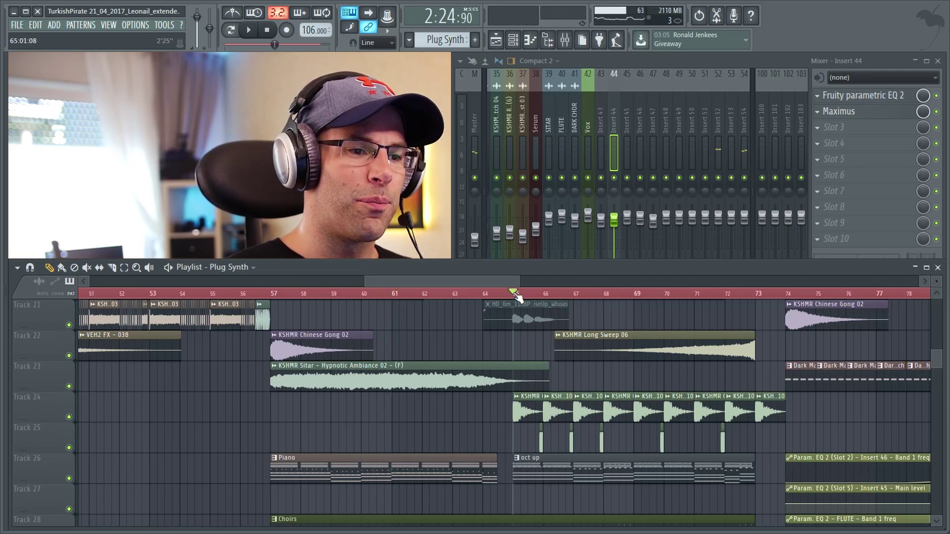
# Listen to the arrangement with all tracks from bar 65 while viewing the clips around Tracks 19 to 28.
pyautogui.press('space')
pyautogui.scroll(-2, 579, 382)
pyautogui.scroll(2, 579, 382)
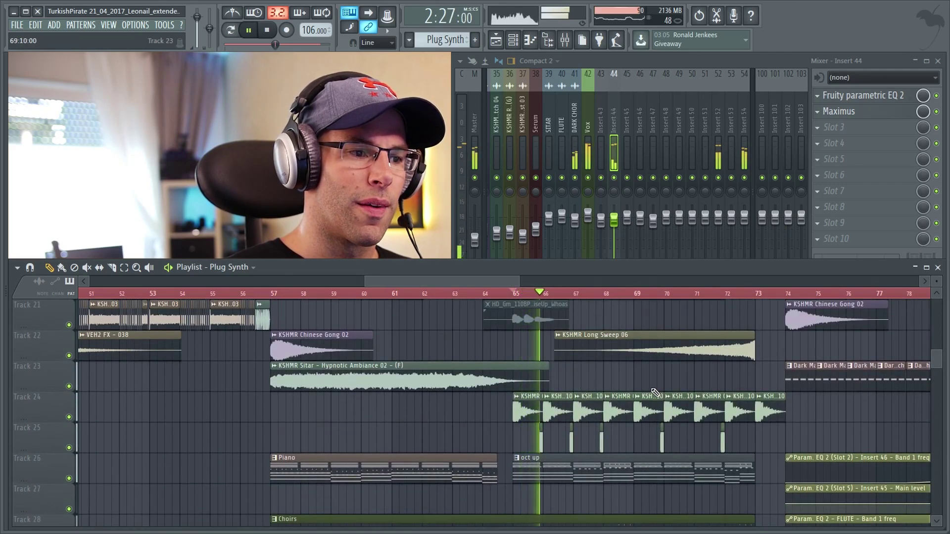
pyautogui.scroll(-2, 659, 391)
pyautogui.scroll(4, 693, 376)
pyautogui.press('space')
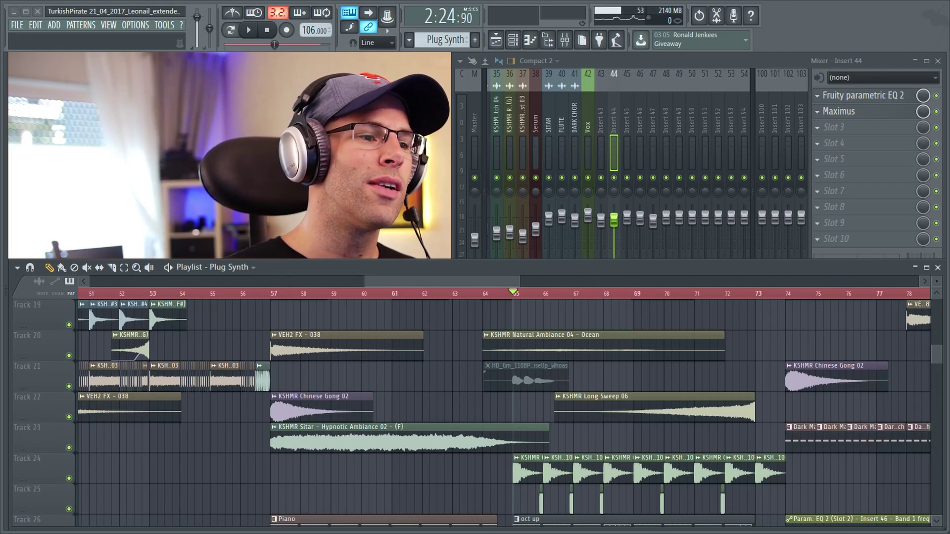
# Make the playlist shorter to show more of the mixer, and examine the clips from bar 73 to 81 across the tracks.
pyautogui.moveTo(382, 260); pyautogui.dragTo(400, 302)
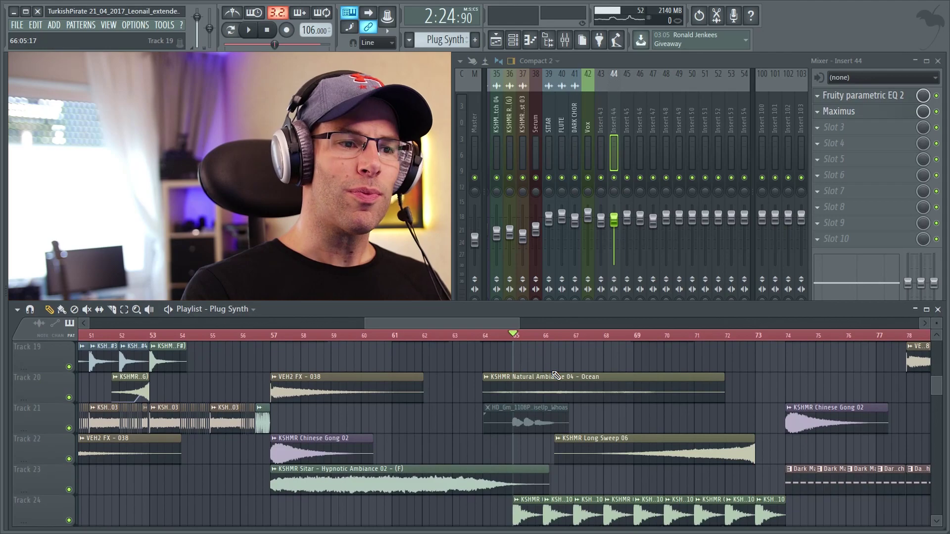
pyautogui.moveTo(483, 323); pyautogui.dragTo(538, 325)
pyautogui.scroll(10, 482, 409)
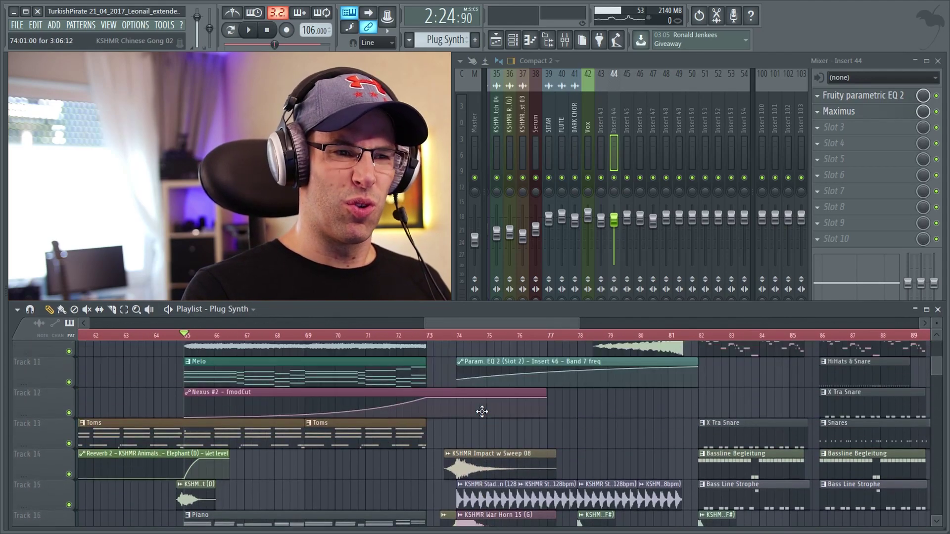
pyautogui.scroll(3, 482, 412)
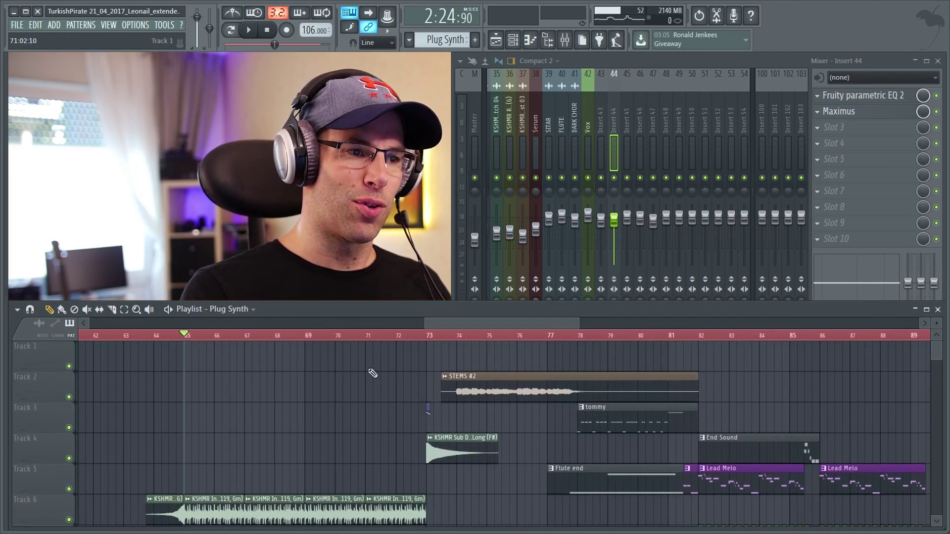
# Compare the breakdown and build-up around bars 57 to 81 with the other sections of the whole arrangement.
pyautogui.keyDown('ctrl'); pyautogui.scroll(-4, 338, 391); pyautogui.keyUp('ctrl')
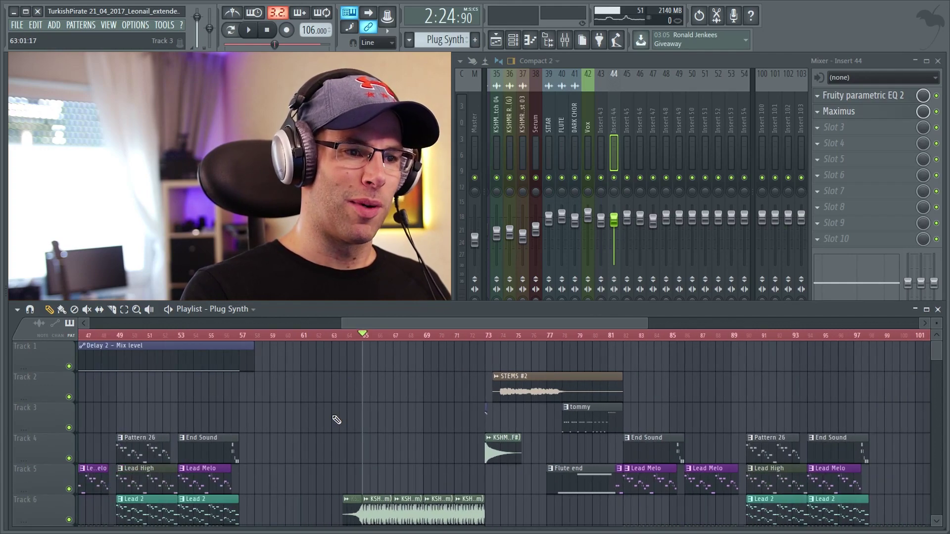
pyautogui.scroll(-4, 334, 421)
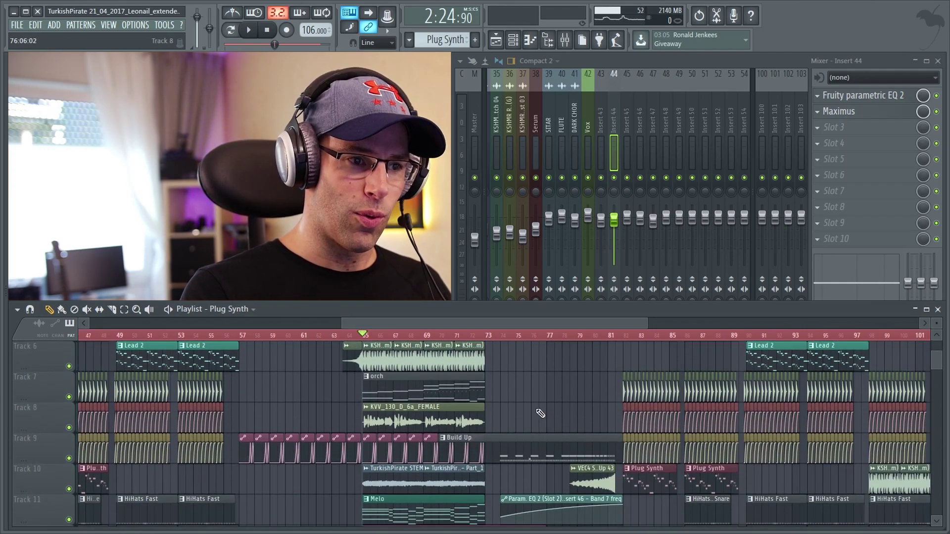
pyautogui.scroll(-6, 540, 414)
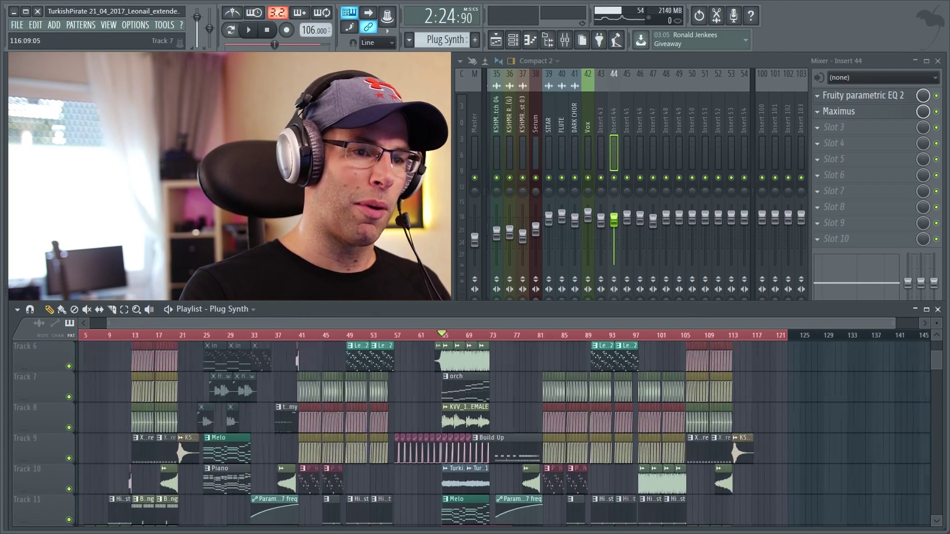
pyautogui.scroll(3, 614, 391)
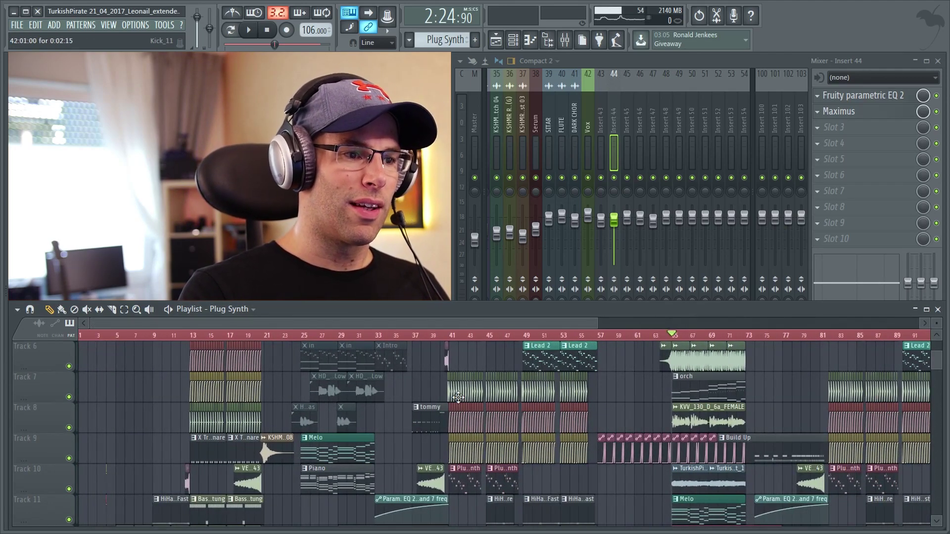
pyautogui.scroll(-5, 631, 404)
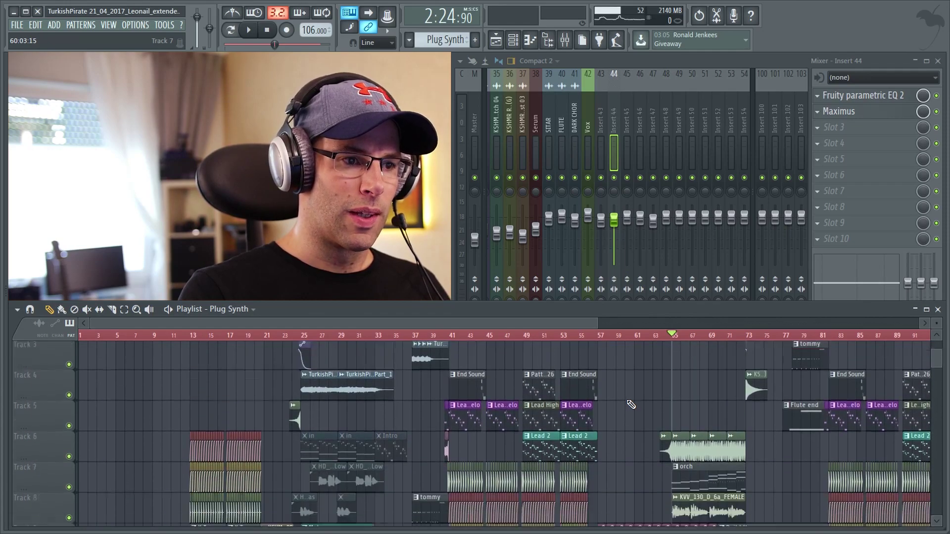
pyautogui.scroll(2, 535, 396)
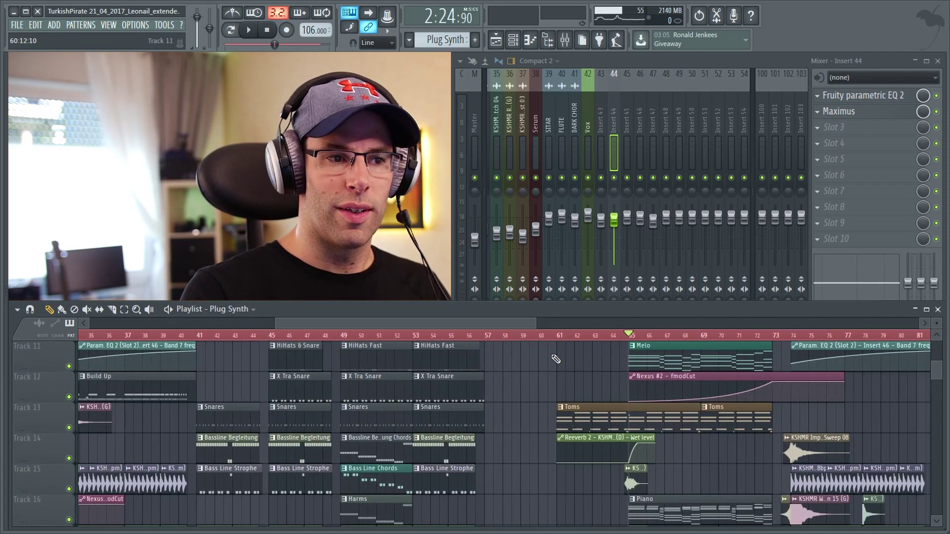
pyautogui.moveTo(490, 322); pyautogui.dragTo(542, 322)
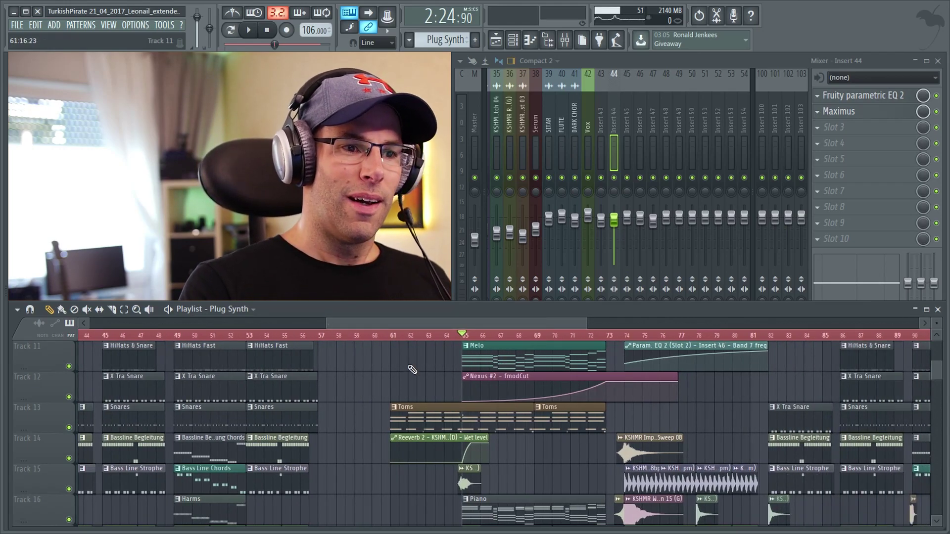
pyautogui.scroll(-3, 412, 369)
pyautogui.scroll(-2, 412, 369)
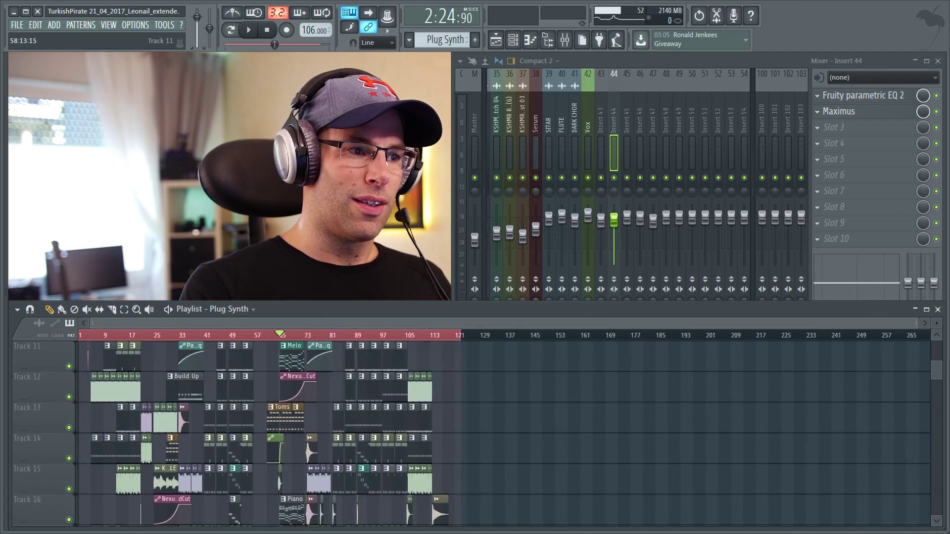
pyautogui.scroll(4, 479, 417)
pyautogui.scroll(5, 479, 417)
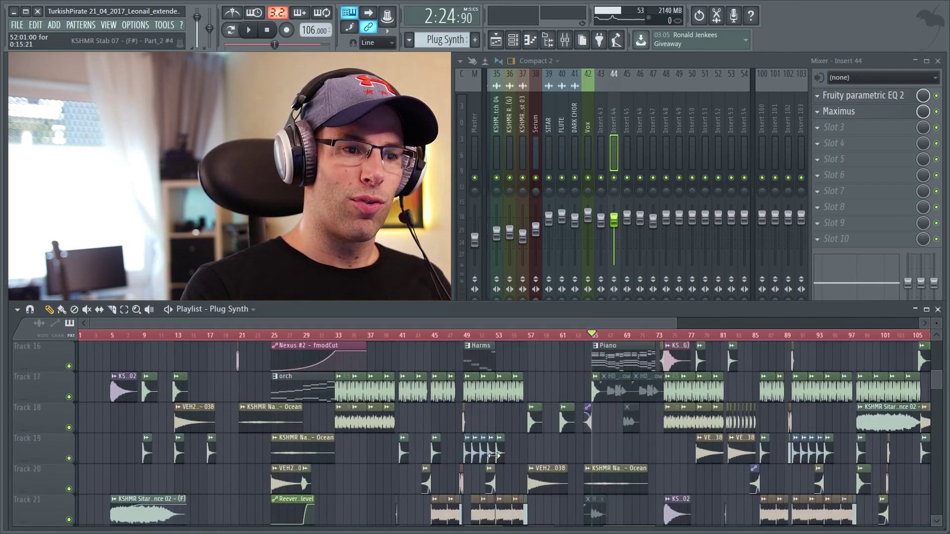
pyautogui.scroll(3, 441, 455)
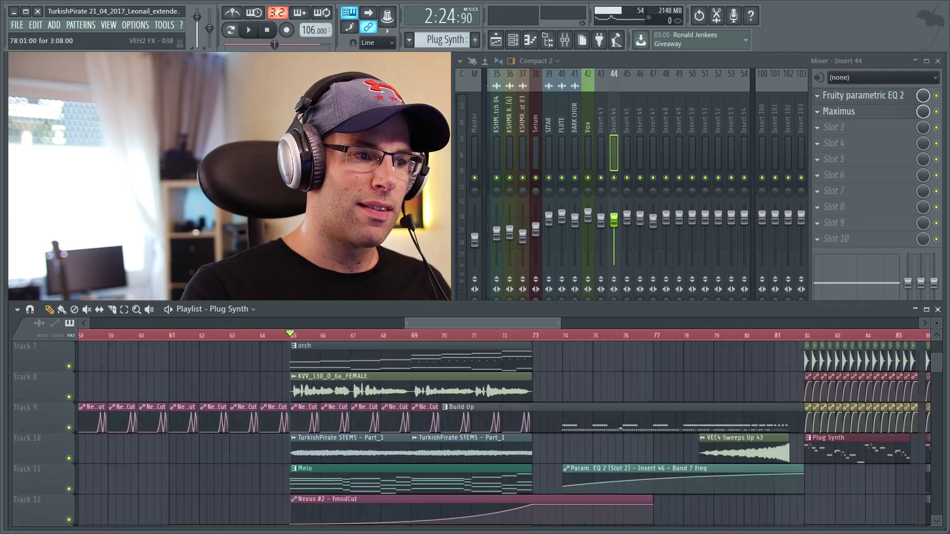
# Select bars 82 to 85 on the playlist timeline and play the start of that range.
pyautogui.moveTo(316, 335); pyautogui.dragTo(719, 335)
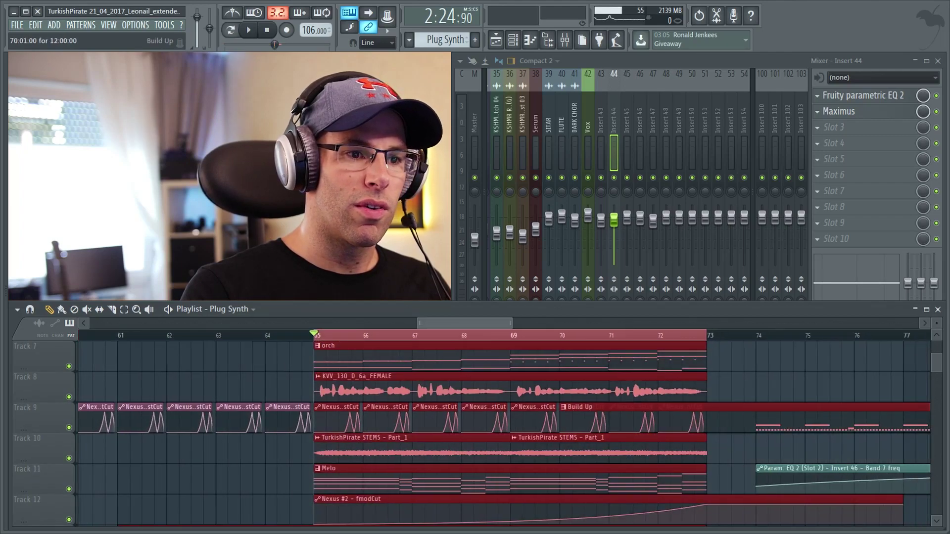
pyautogui.scroll(-3, 556, 382)
pyautogui.moveTo(518, 347); pyautogui.dragTo(625, 358)
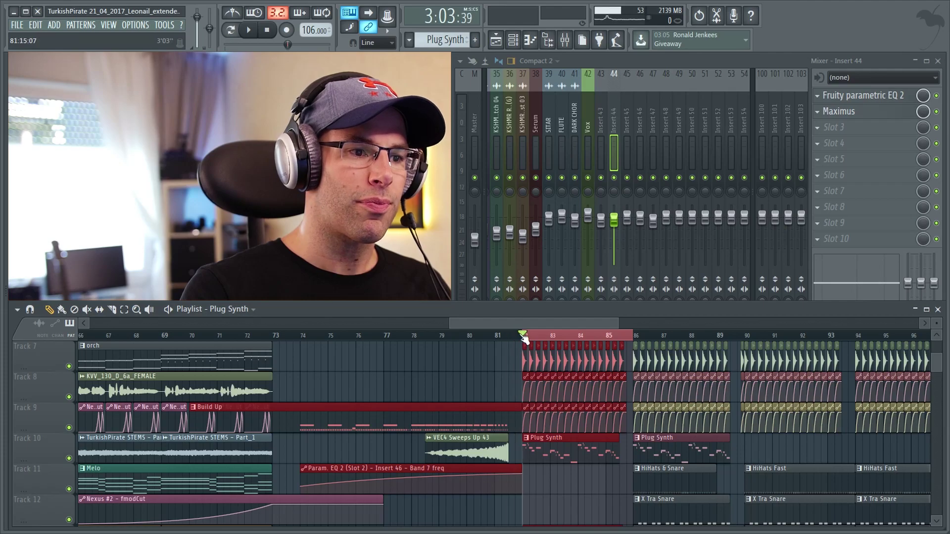
pyautogui.scroll(4, 486, 489)
pyautogui.press('space')
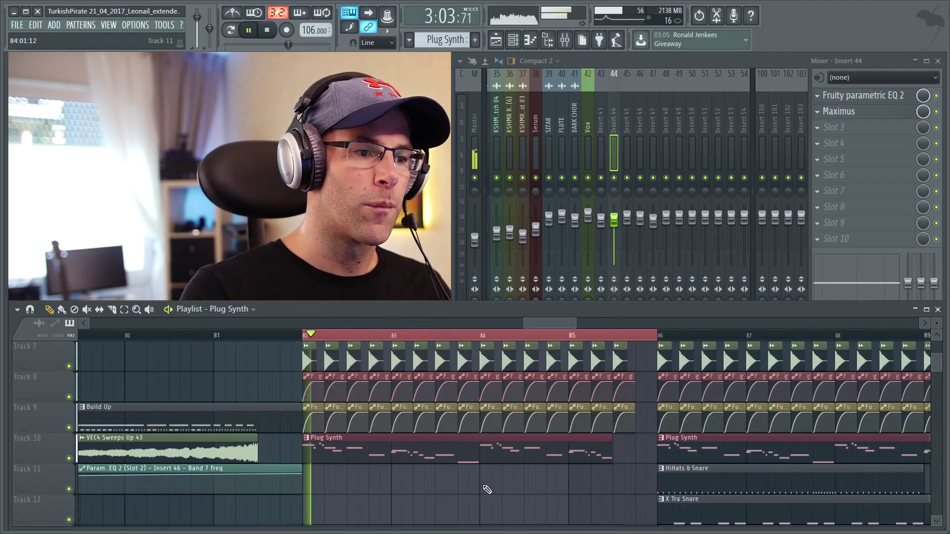
pyautogui.press('space')
# Bring the mixer to the front, solo the KICK insert, unmute Bass Begleitung, and play from bar 82.
pyautogui.click(685, 72)
pyautogui.moveTo(602, 375); pyautogui.dragTo(525, 376)
pyautogui.rightClick(493, 178)
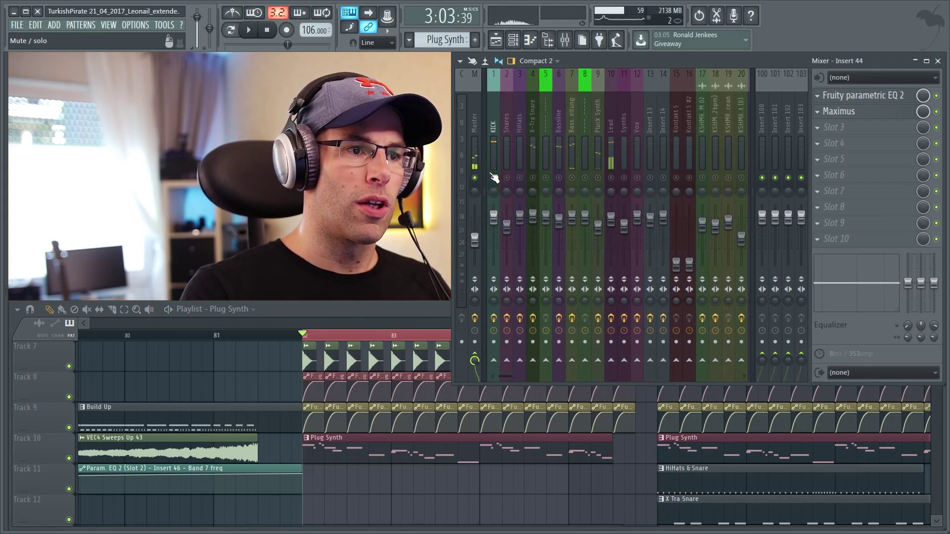
pyautogui.click(572, 178)
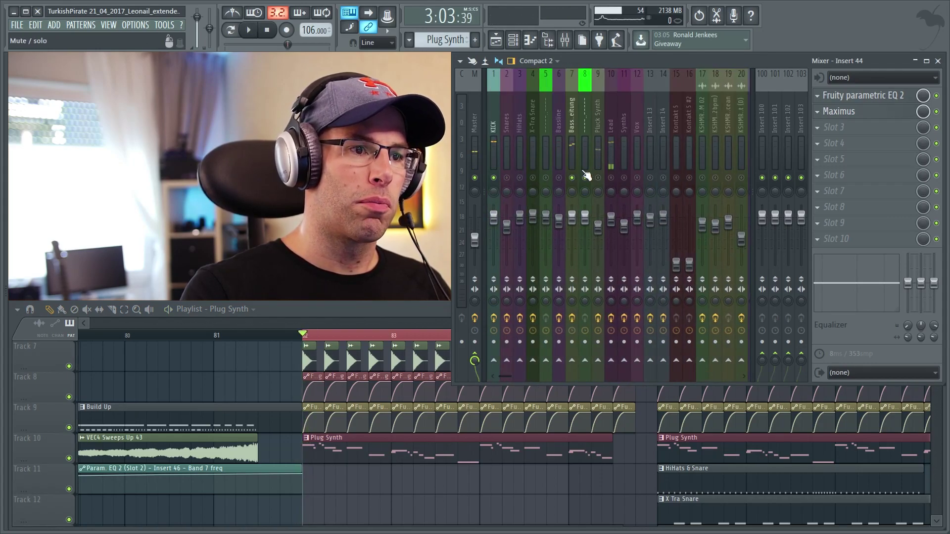
pyautogui.press('space')
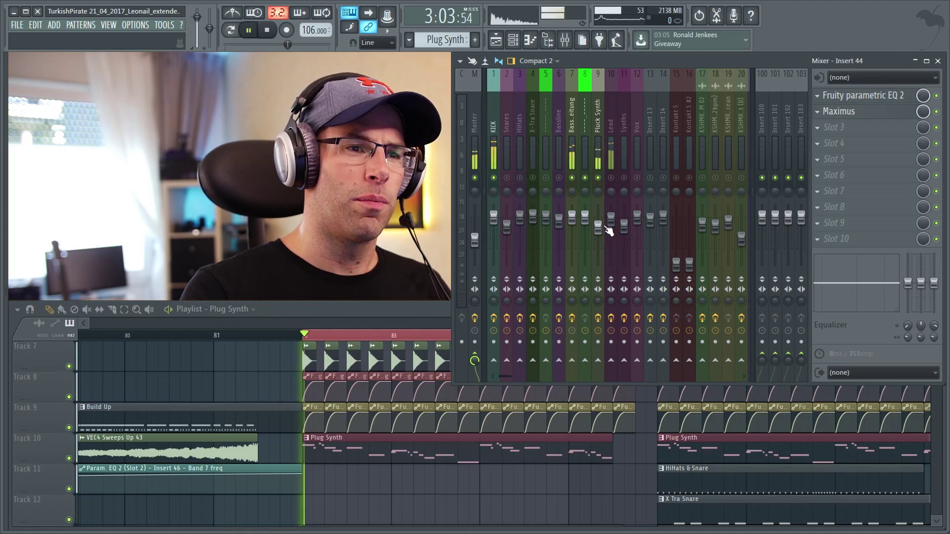
# Mute the Pluck Synth insert, unmute X-Tra Snare and Bassline, and listen to the combination from bar 82.
pyautogui.click(597, 179)
pyautogui.press('space')
pyautogui.press('space')
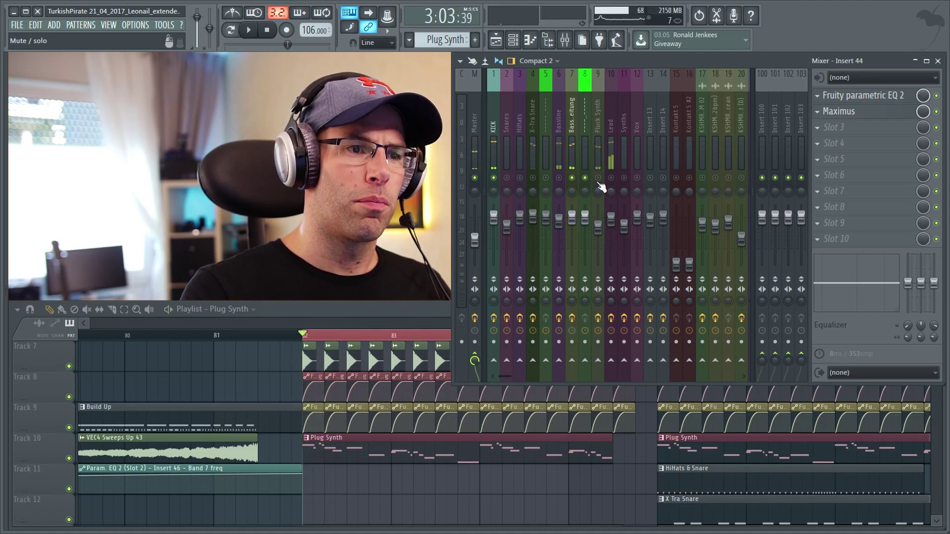
pyautogui.click(533, 178)
pyautogui.click(559, 177)
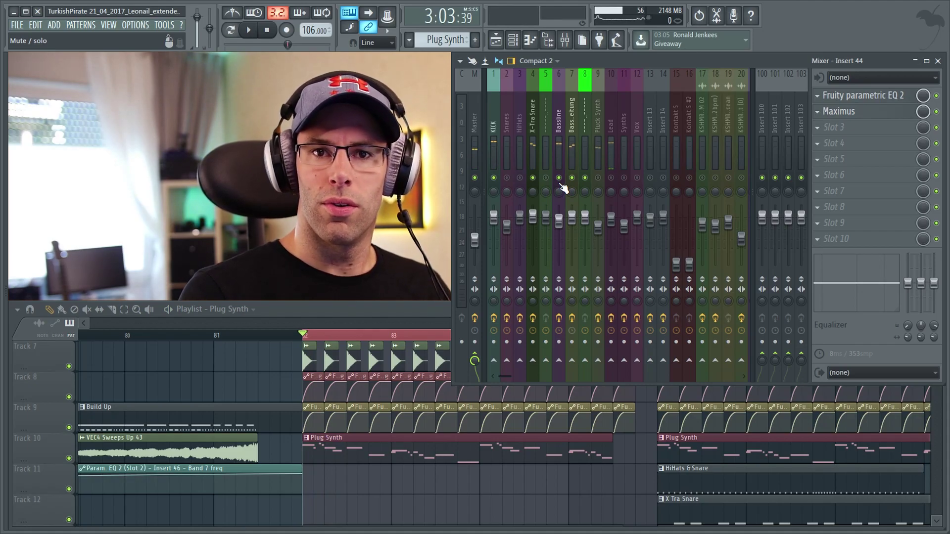
pyautogui.press('space')
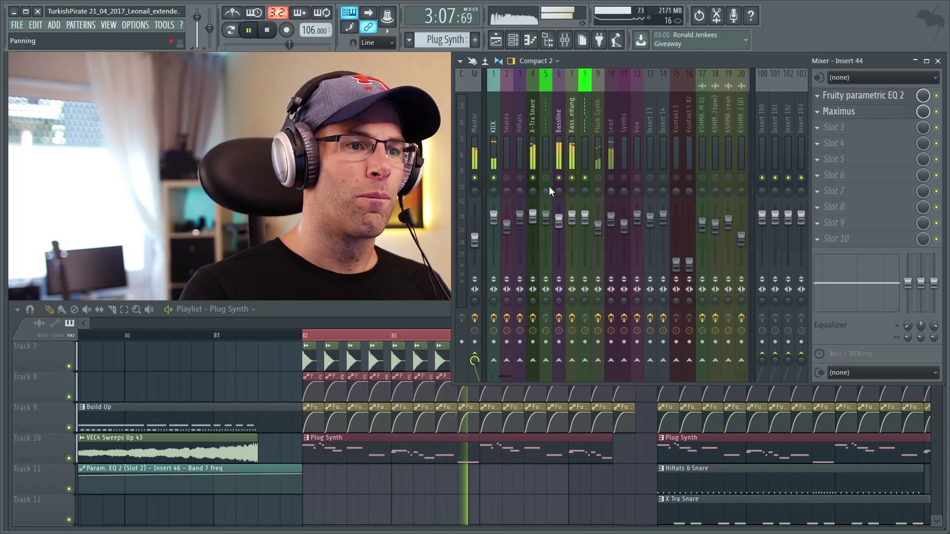
# Select the Bass Begleitung mixer insert, solo it, and listen to it from bar 82.
pyautogui.click(570, 126)
pyautogui.press('space')
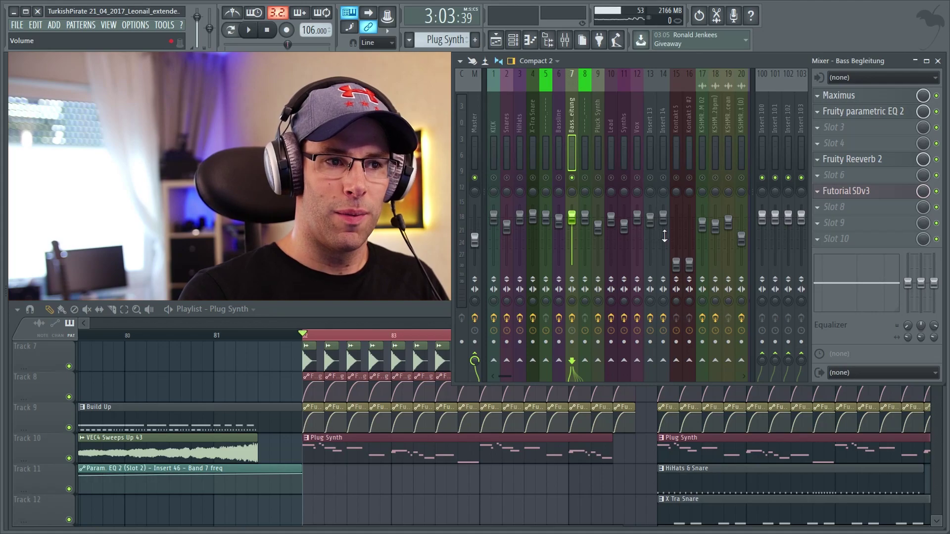
pyautogui.press('space')
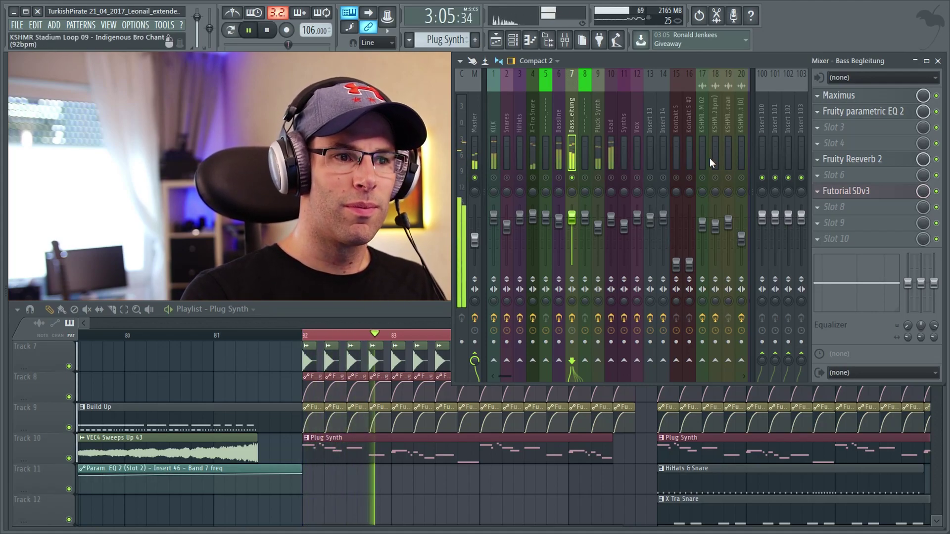
# Stop playback, open the Bassline Begleitung pattern from the clip at bar 82 in the piano roll, and play it.
pyautogui.press('space')
pyautogui.click(420, 359)
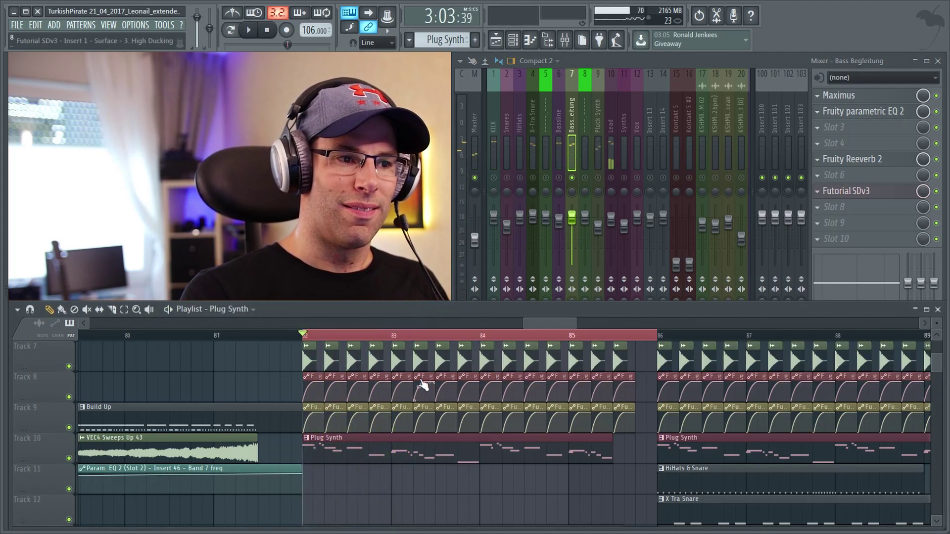
pyautogui.scroll(3, 426, 396)
pyautogui.scroll(-5, 390, 384)
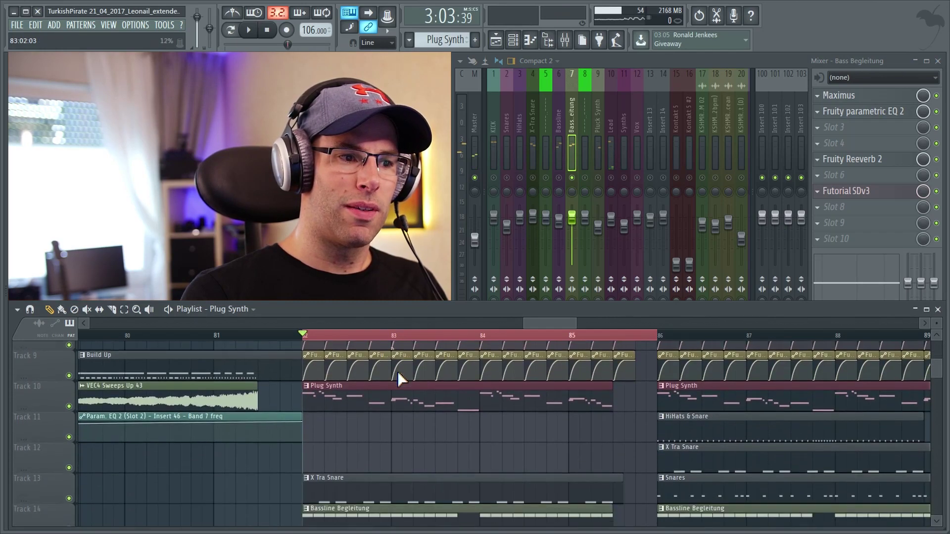
pyautogui.scroll(-3, 401, 386)
pyautogui.scroll(-1, 394, 416)
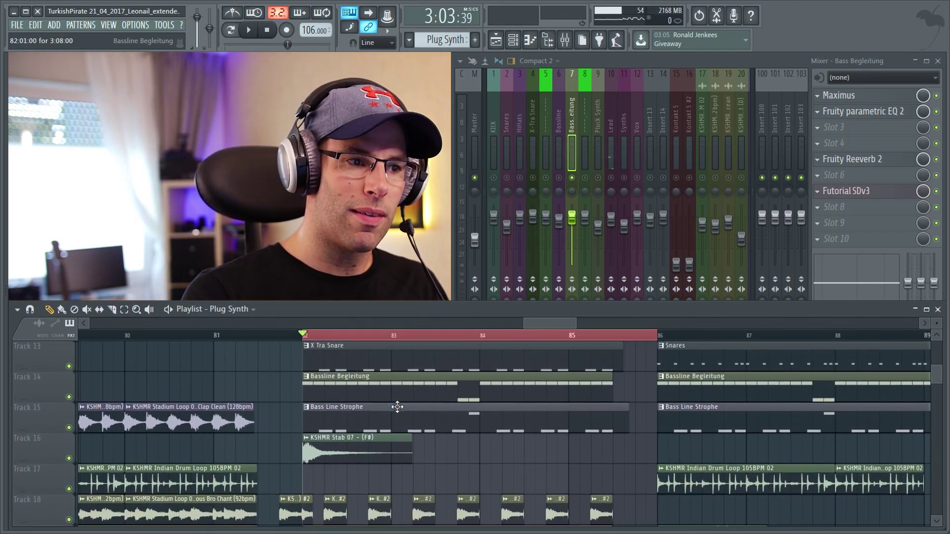
pyautogui.doubleClick(357, 392)
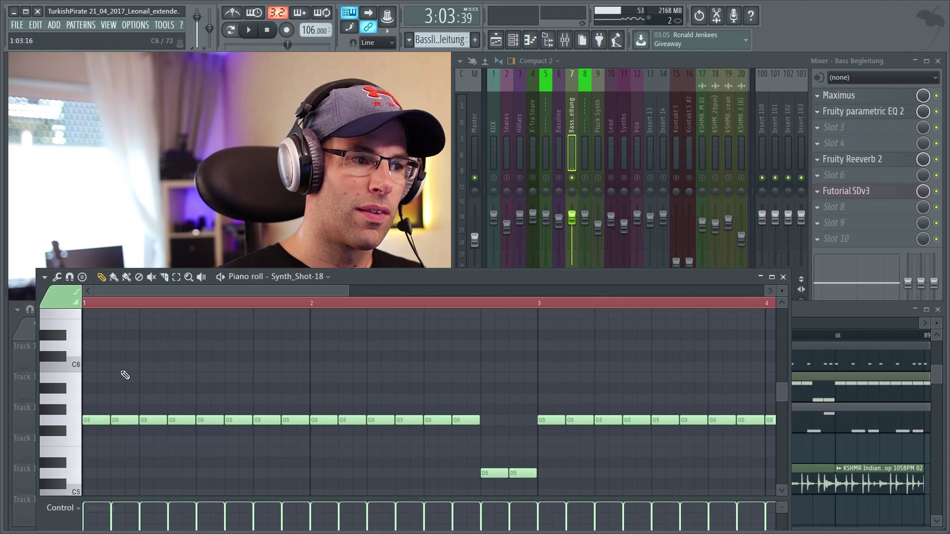
pyautogui.press('space')
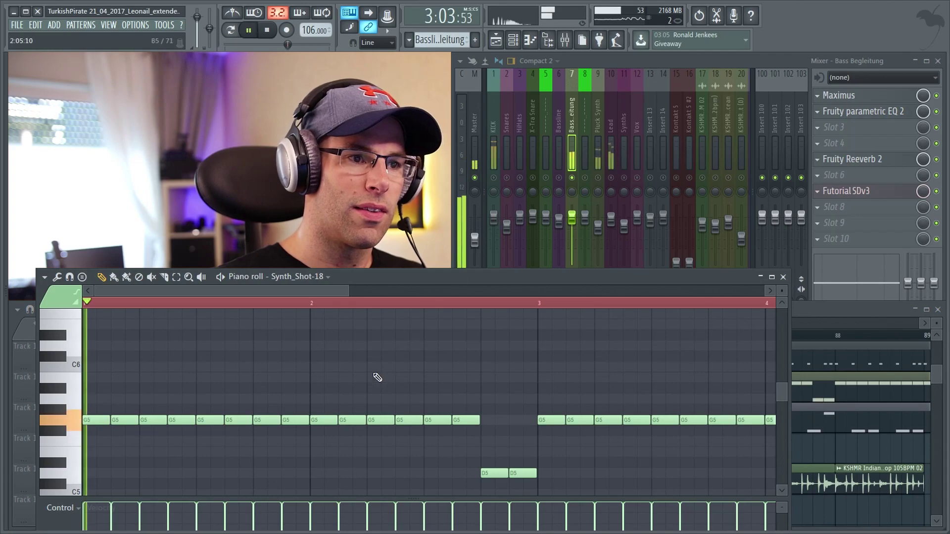
# Close the piano roll and stop playback, and unsolo the Bass Begleitung mixer insert so all inserts are active.
pyautogui.click(781, 277)
pyautogui.press('space')
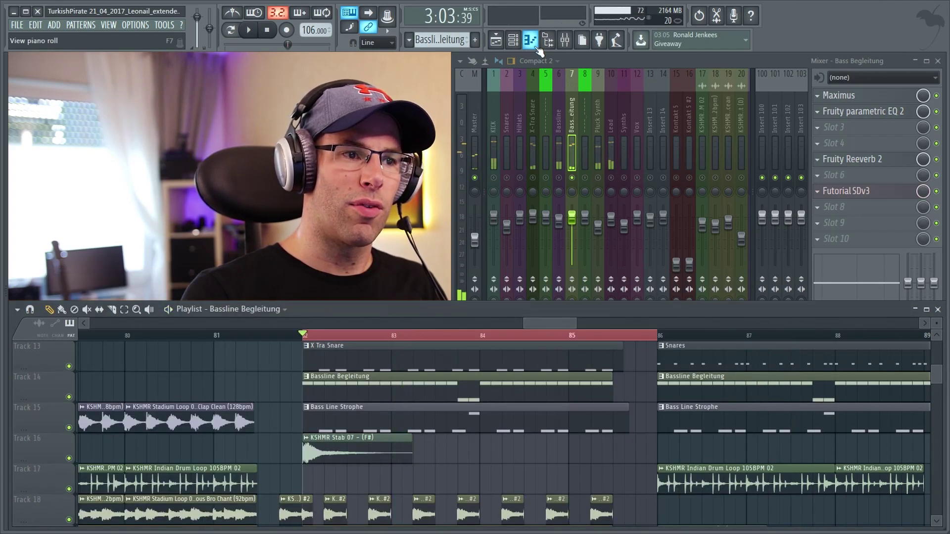
pyautogui.click(495, 41)
pyautogui.click(495, 41)
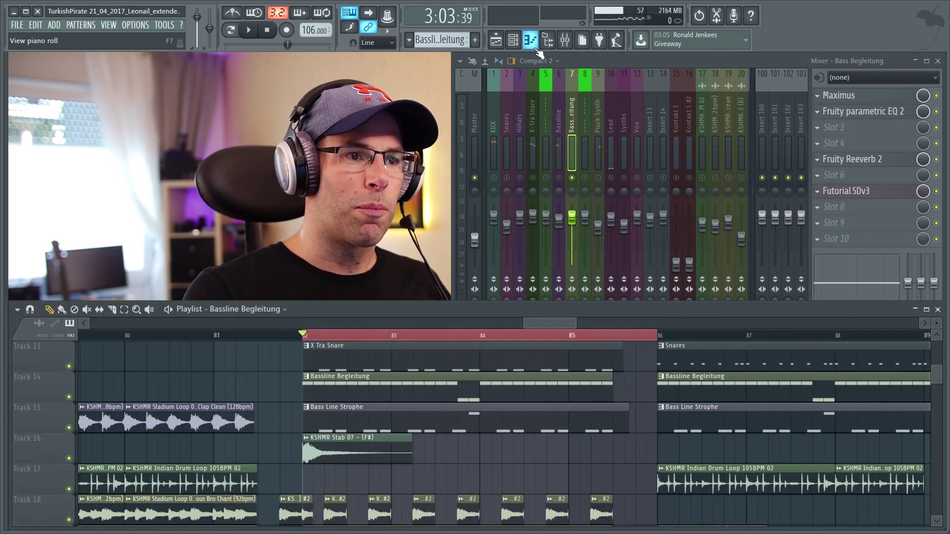
pyautogui.rightClick(573, 177)
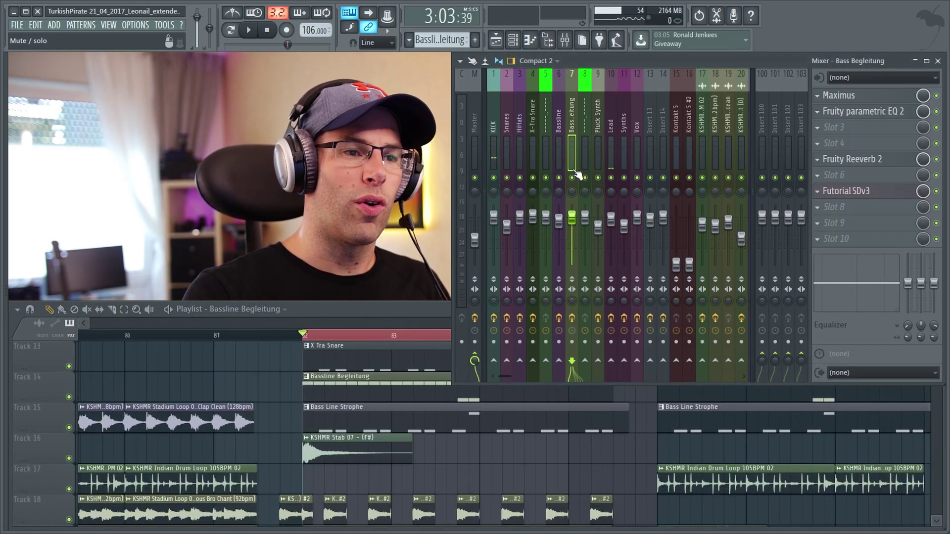
pyautogui.click(350, 308)
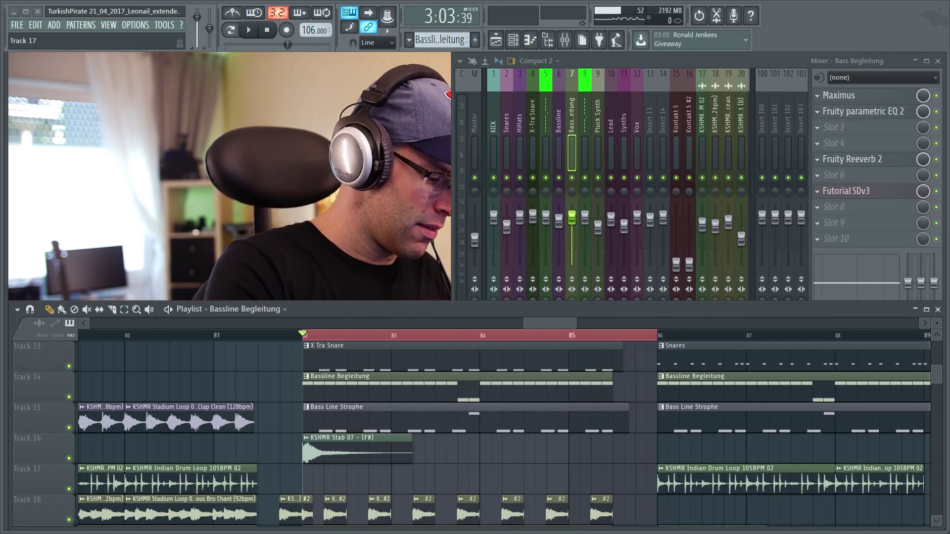
# Switch to Adobe Audition and start recording into a new audio file at 44100 Hz, stereo, 16 bits.
pyautogui.hotkey('alt', 'Tab')
pyautogui.moveTo(148, 303); pyautogui.dragTo(74, 0)
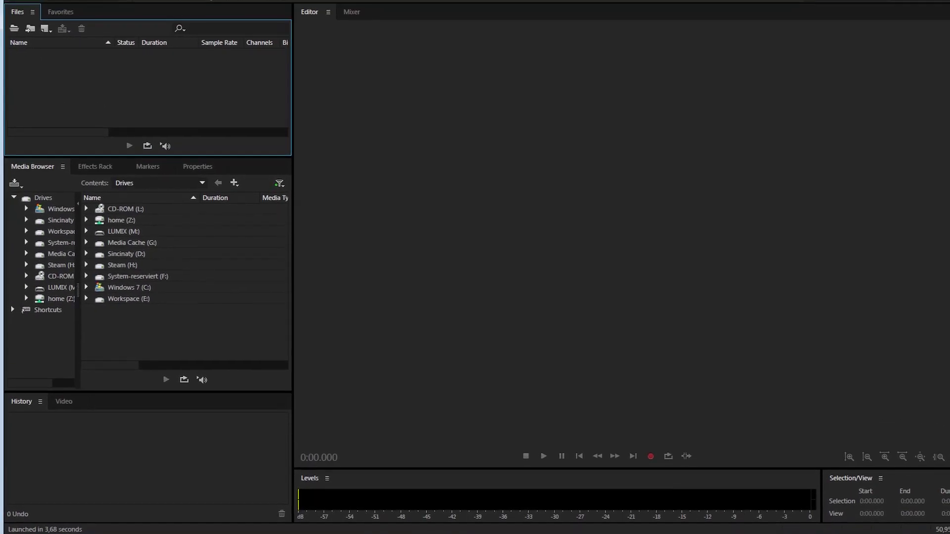
pyautogui.hotkey('shift', 'space')
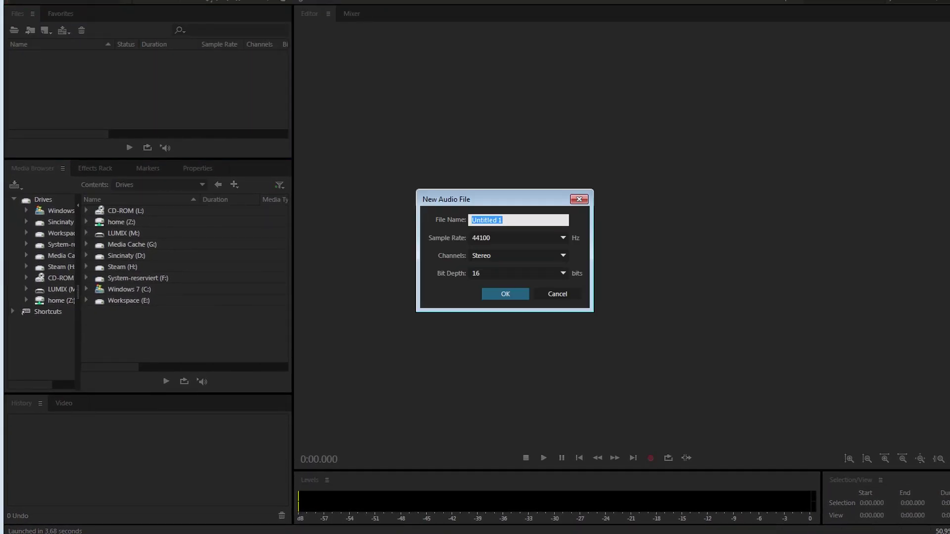
pyautogui.press('Return')
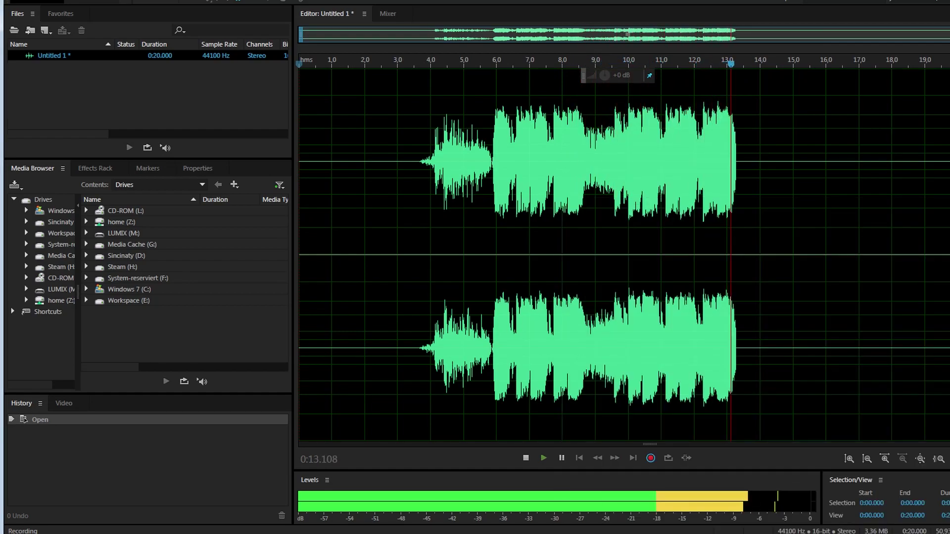
# Switch to Spotify to end playback of Turkish Pirate - Radio Edit, and stop the recording in Audition.
pyautogui.hotkey('alt', 'Tab')
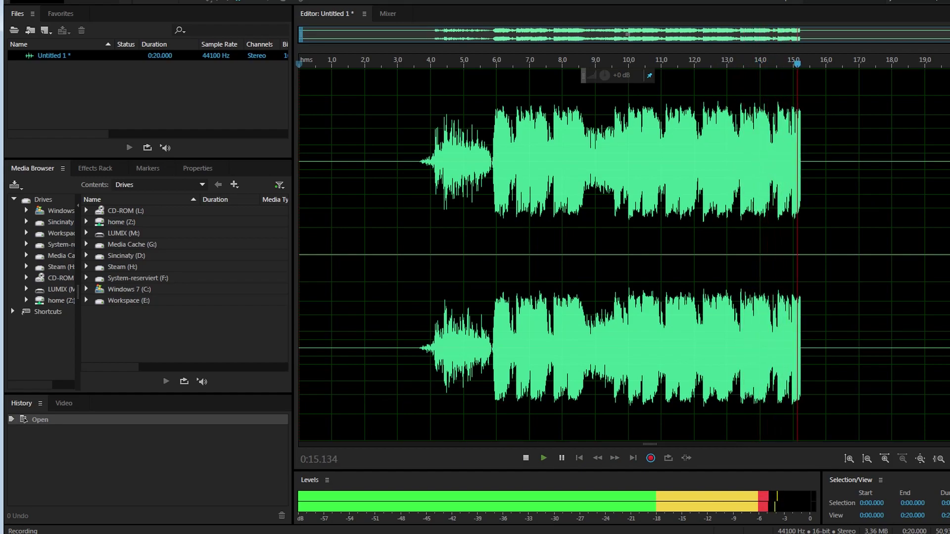
pyautogui.hotkey('alt', 'Tab')
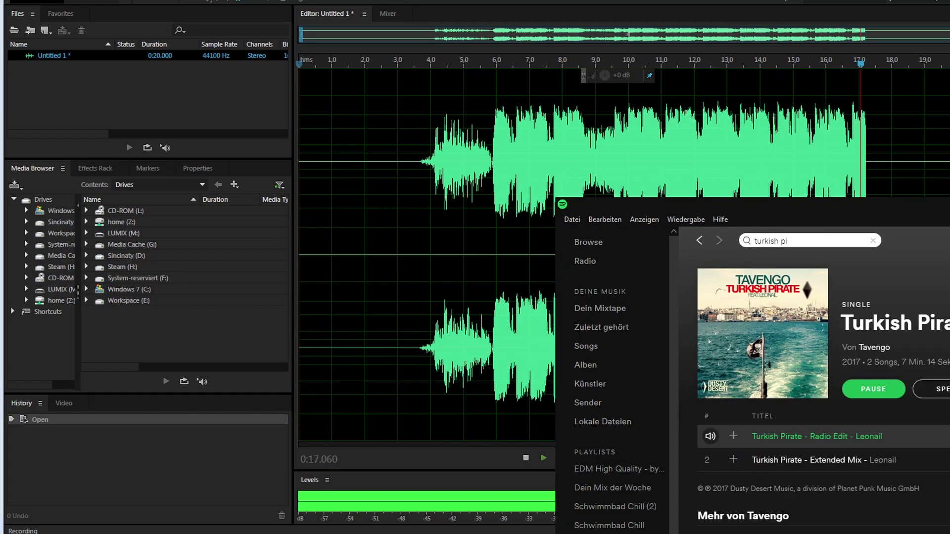
pyautogui.hotkey('alt', 'Tab')
pyautogui.press('space')
# Examine the recorded waveform closely around 14.5 seconds and across its full length, and place the playhead in the quieter passage before 6 seconds.
pyautogui.click(686, 248)
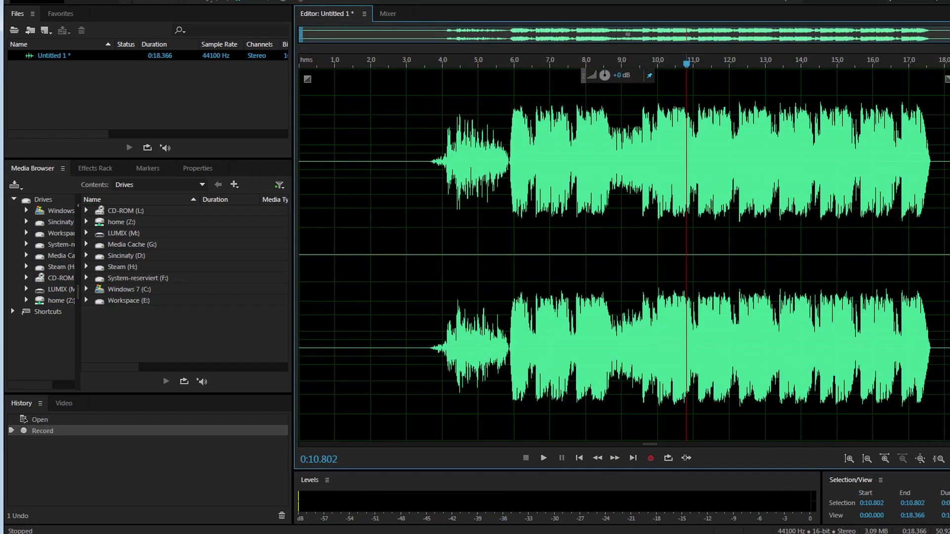
pyautogui.scroll(1, 877, 247)
pyautogui.scroll(12, 801, 247)
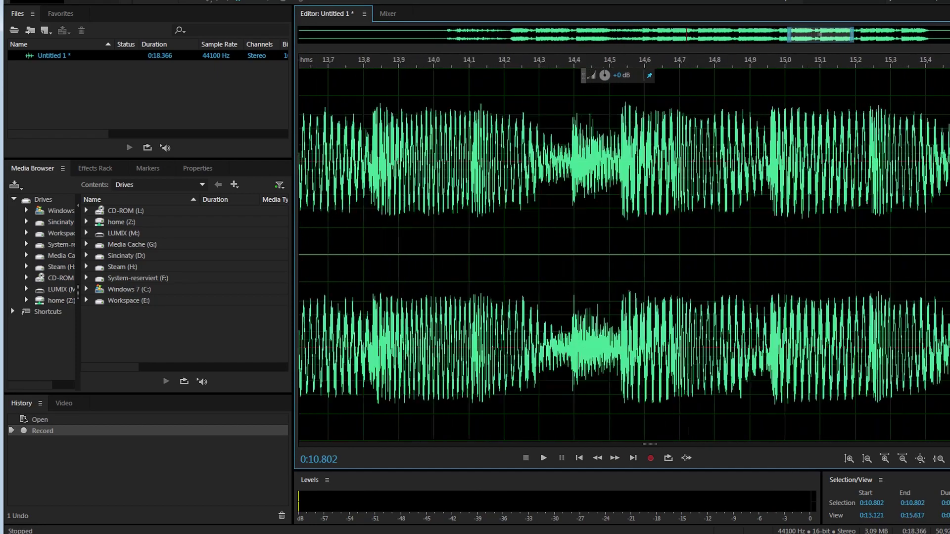
pyautogui.scroll(-12, 623, 247)
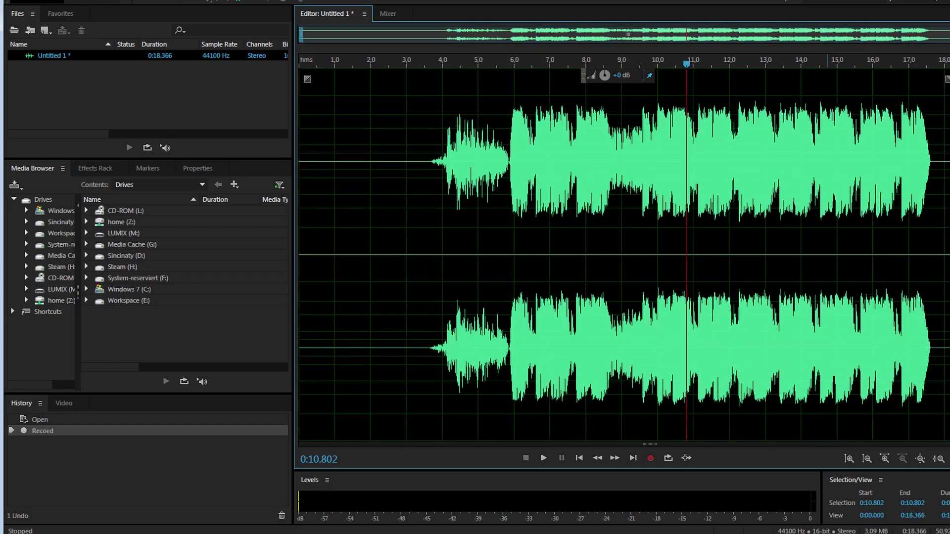
pyautogui.click(828, 198)
pyautogui.moveTo(409, 248); pyautogui.dragTo(300, 247)
pyautogui.click(495, 247)
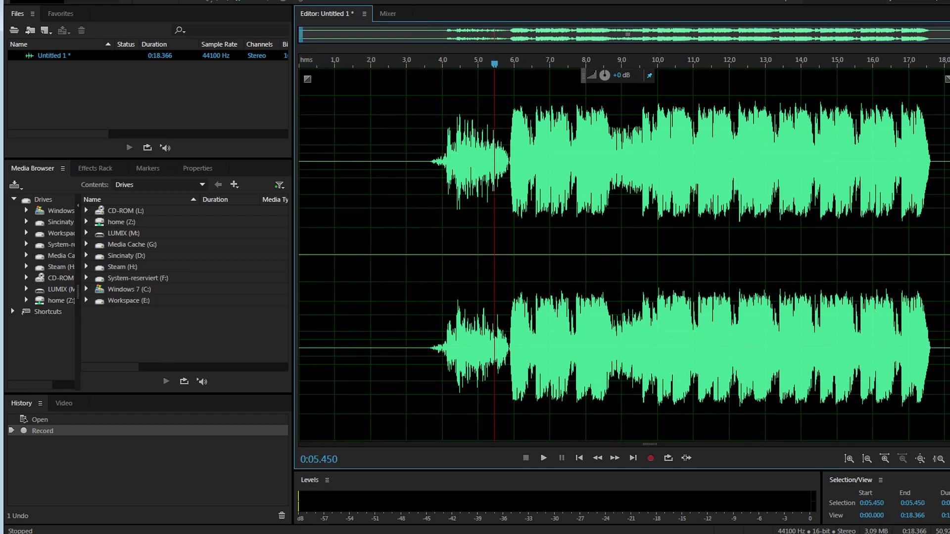